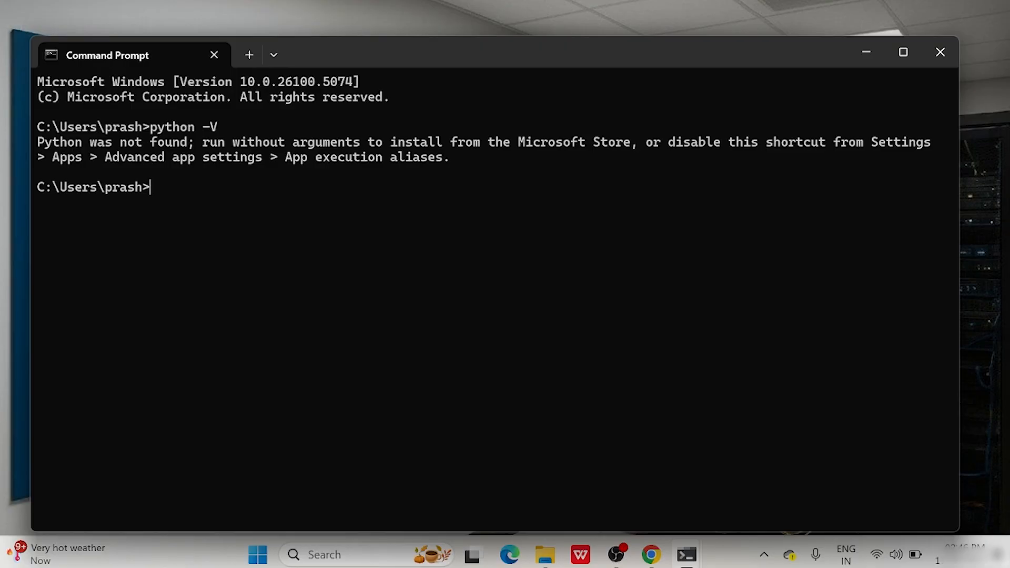
# Minimize the Command Prompt window after python -V reports Python was not found.
pyautogui.click(867, 61)
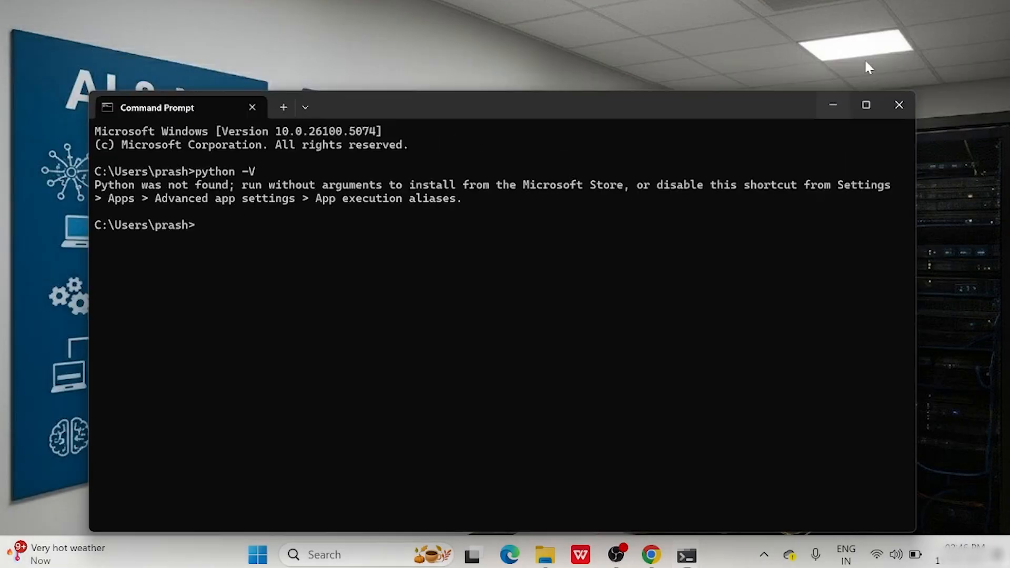
# Search 'python' in Chrome, open Python.org, and go to its Downloads page offering 3.13.7.
pyautogui.click(651, 555)
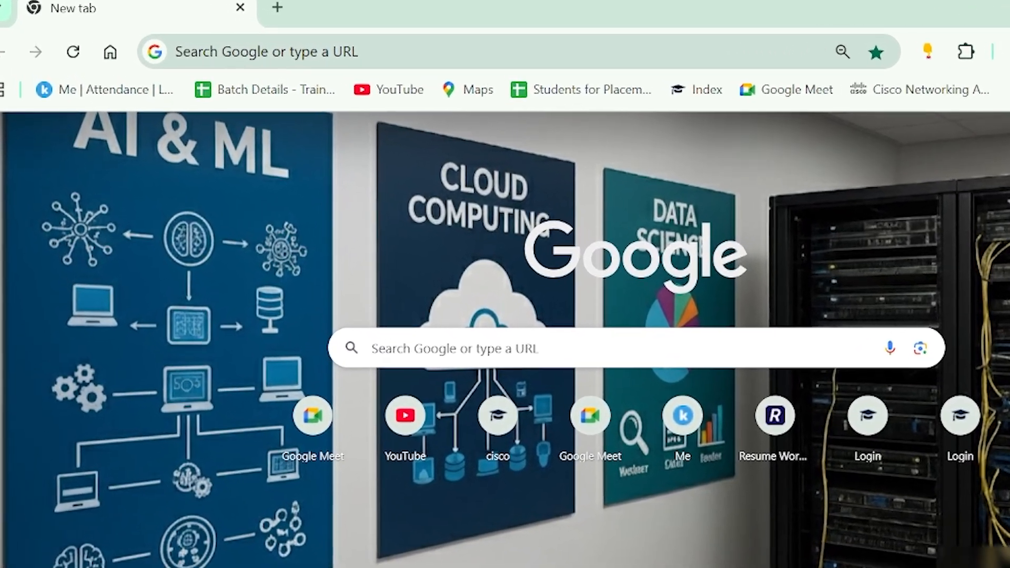
pyautogui.click(327, 46)
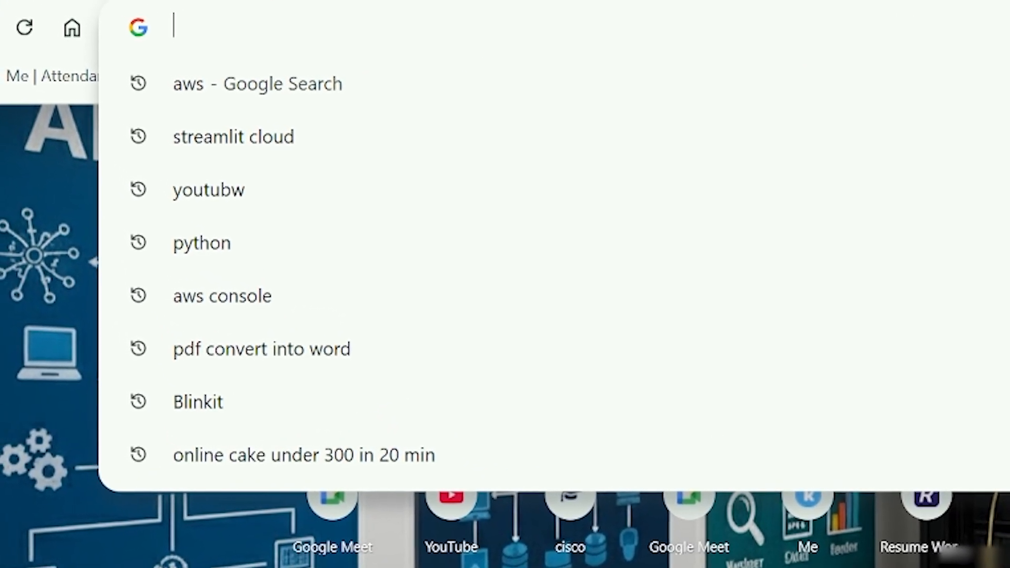
pyautogui.write('python')
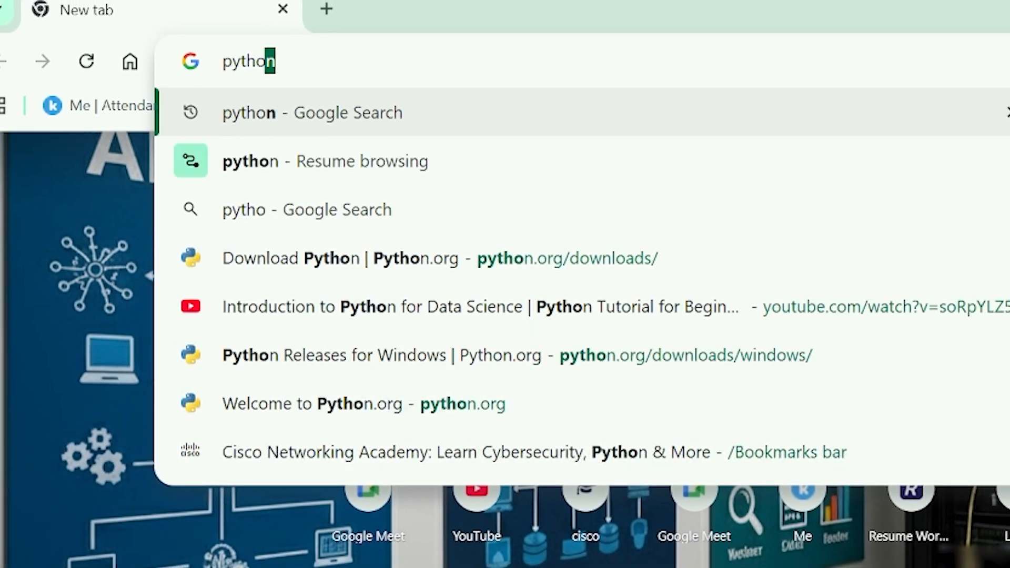
pyautogui.press('Return')
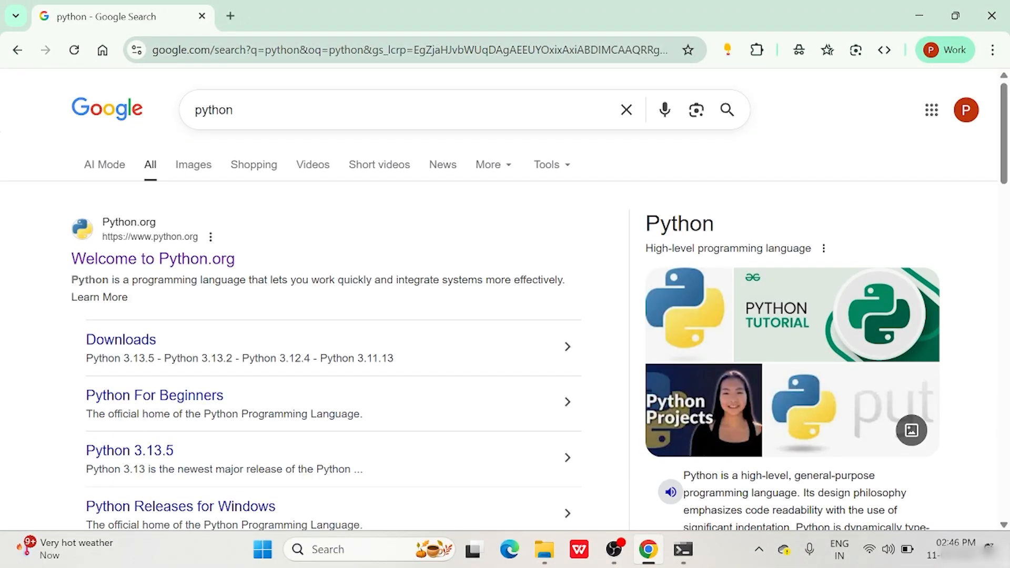
pyautogui.click(156, 263)
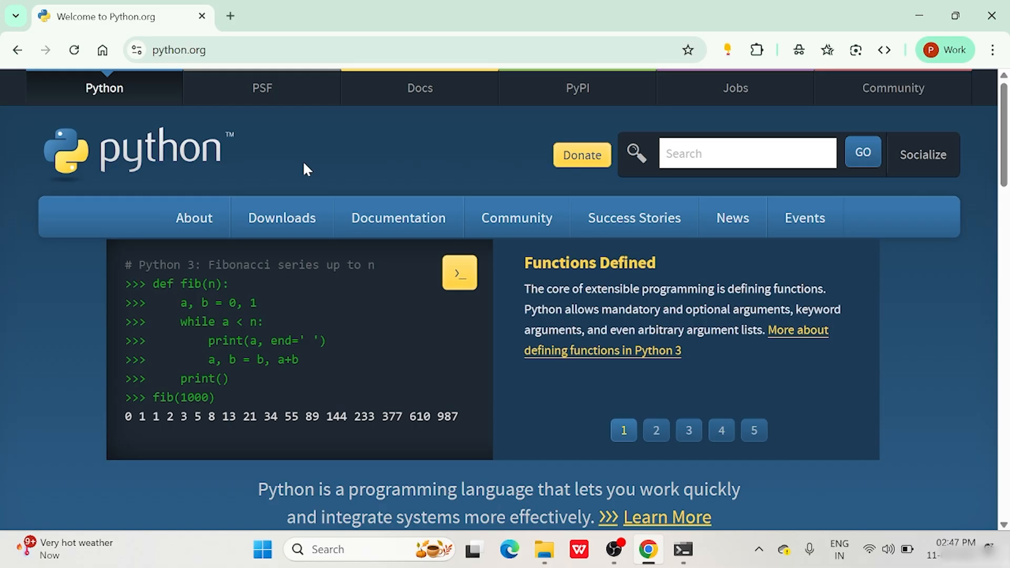
pyautogui.moveTo(295, 215)
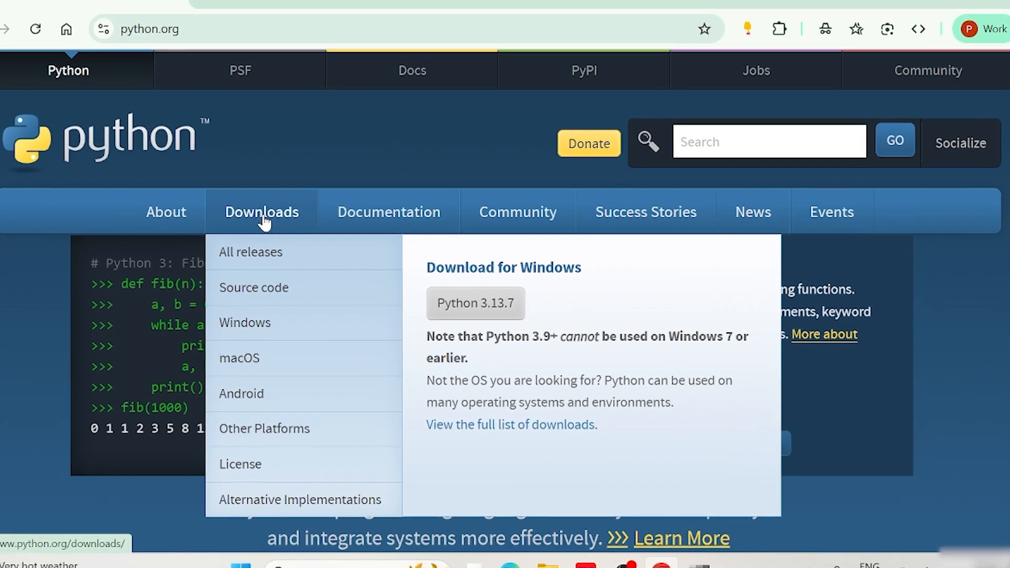
pyautogui.click(283, 220)
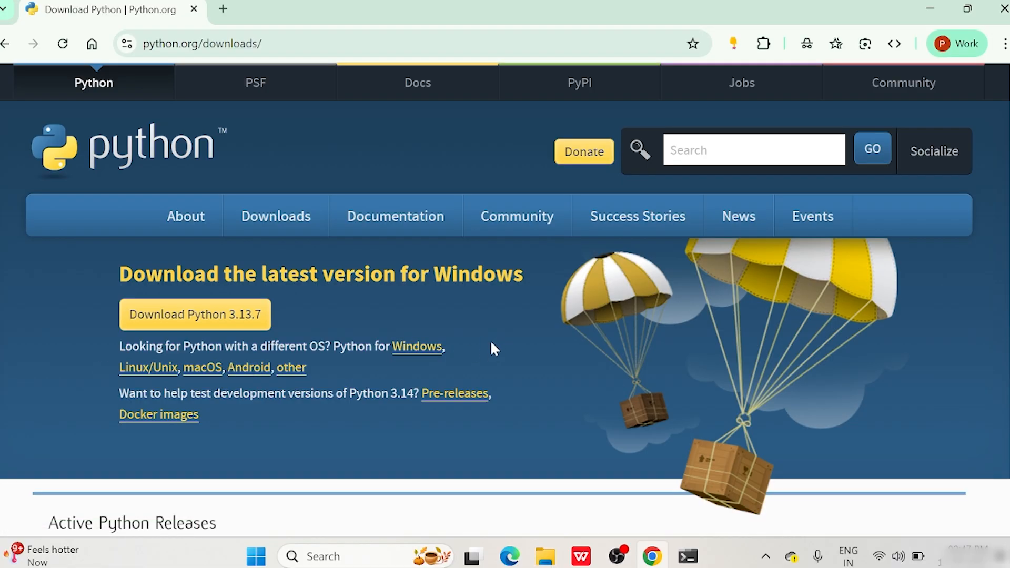
# Open the Python Releases for Windows page and scroll down to the release lists.
pyautogui.click(420, 352)
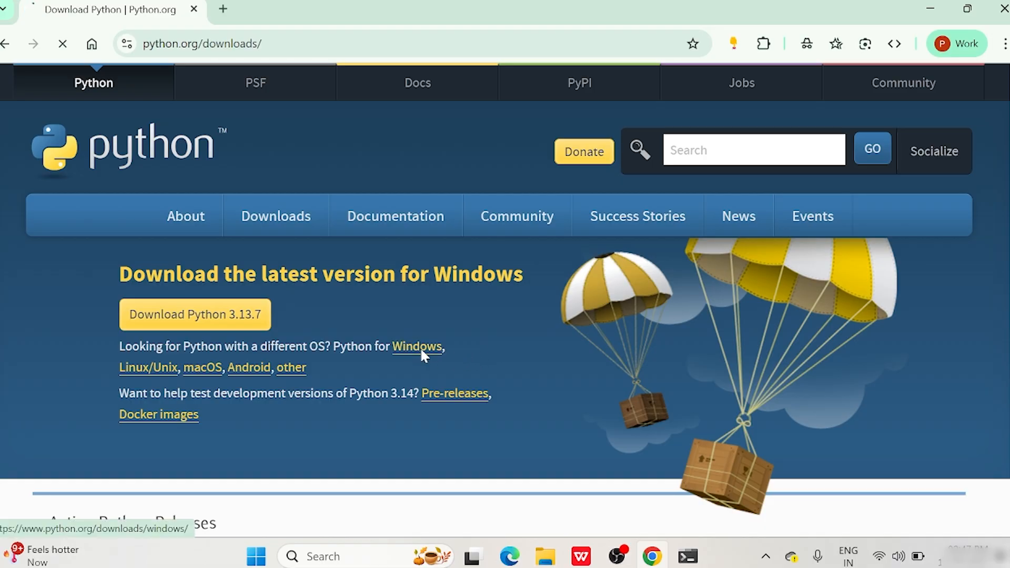
pyautogui.scroll(-3, 578, 297)
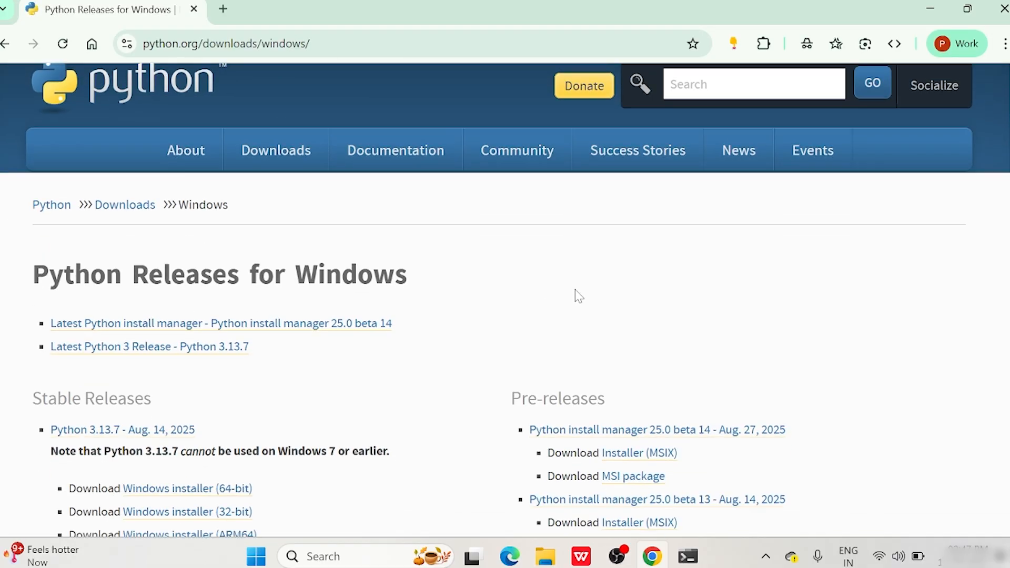
pyautogui.scroll(-2, 342, 282)
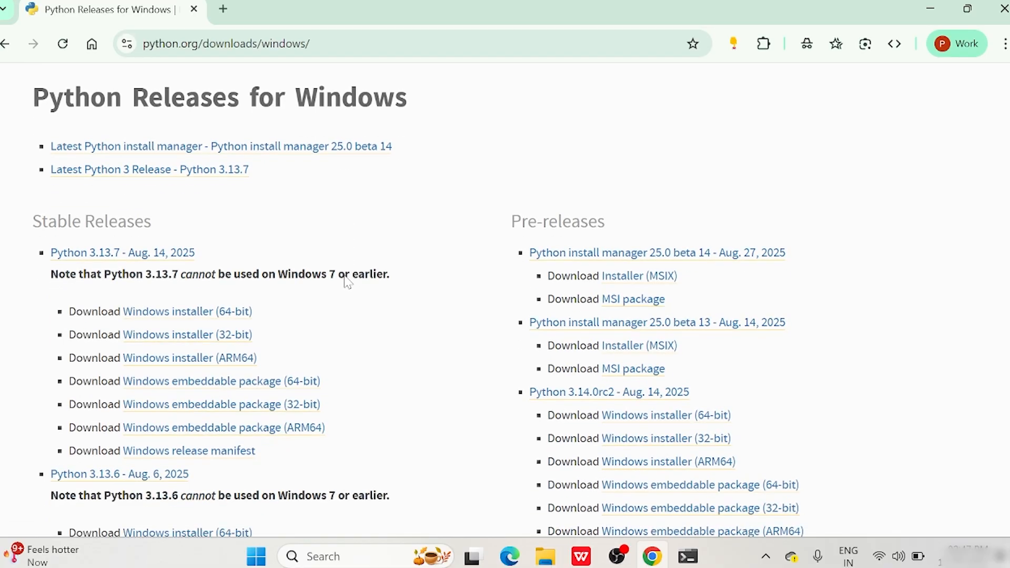
# Highlight the Stable Releases and Pre-releases headings, then scroll through the listed installers.
pyautogui.tripleClick(157, 223)
pyautogui.moveTo(512, 221); pyautogui.dragTo(597, 221)
pyautogui.click(514, 180)
pyautogui.moveTo(513, 220); pyautogui.dragTo(608, 221)
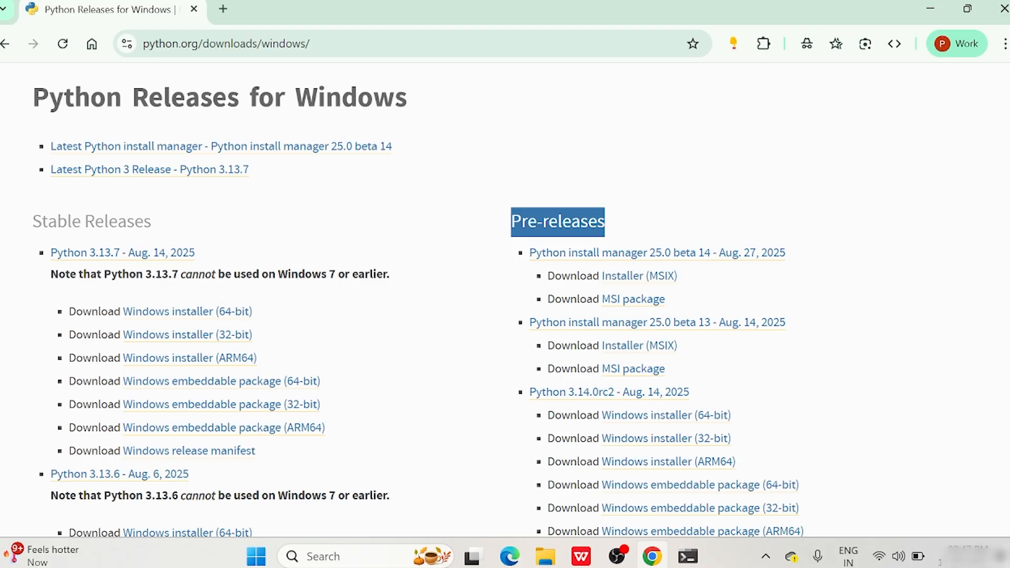
pyautogui.scroll(-1, 314, 226)
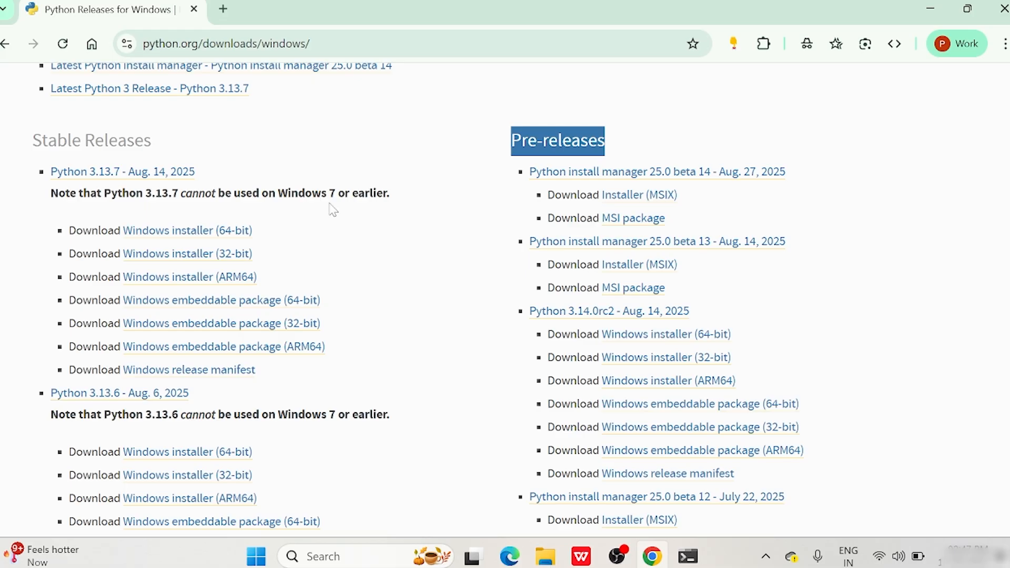
pyautogui.scroll(-1, 333, 210)
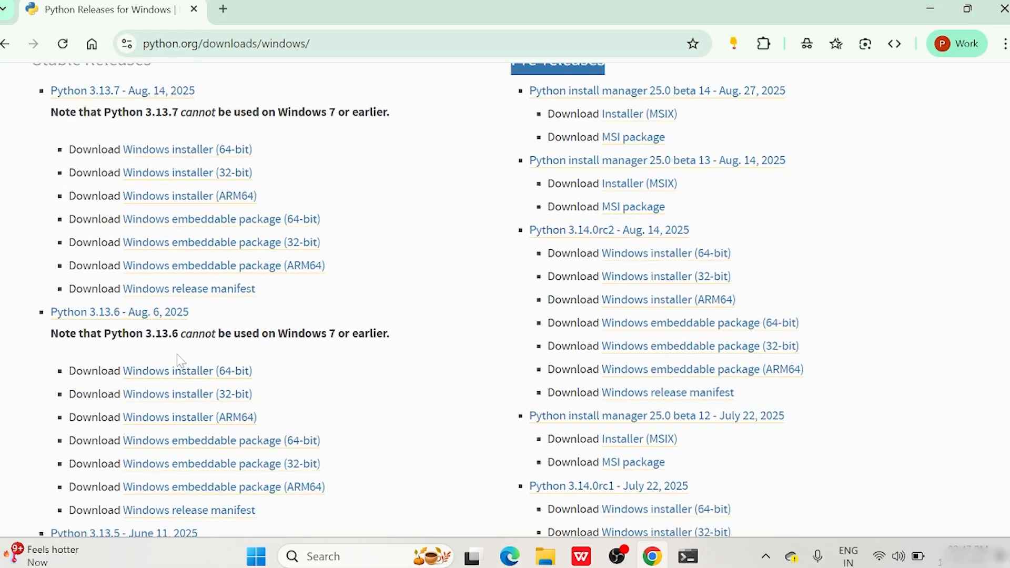
pyautogui.scroll(-3, 187, 354)
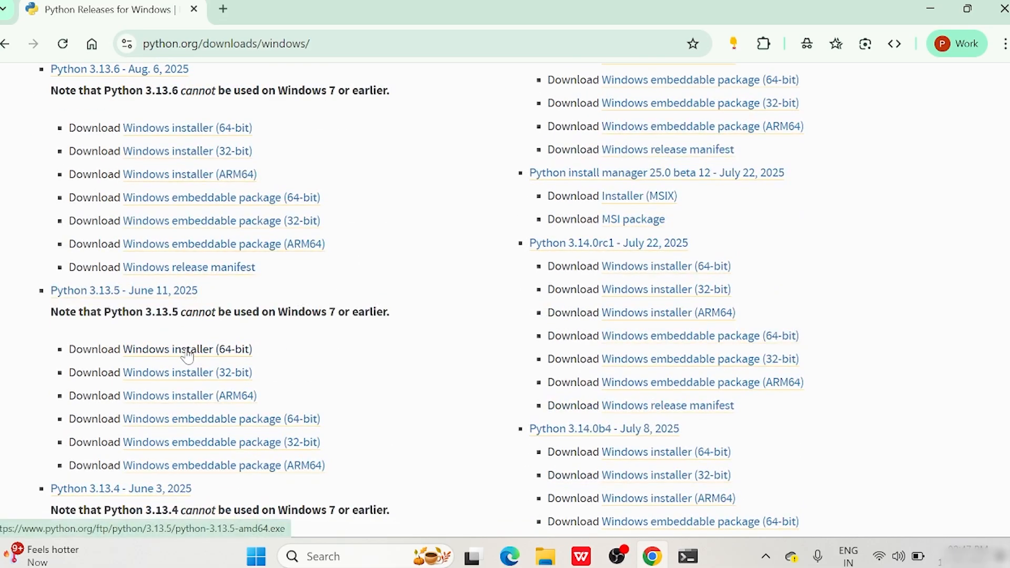
pyautogui.scroll(4, 188, 354)
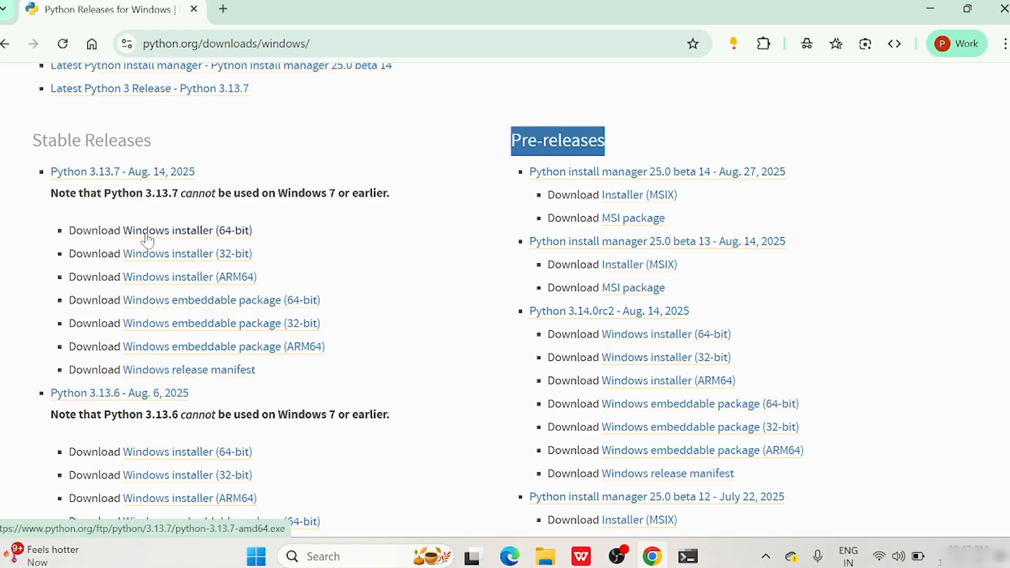
# Download the Python 3.13.7 64-bit Windows installer and run python-3.13.7-amd64.exe from Downloads.
pyautogui.click(210, 238)
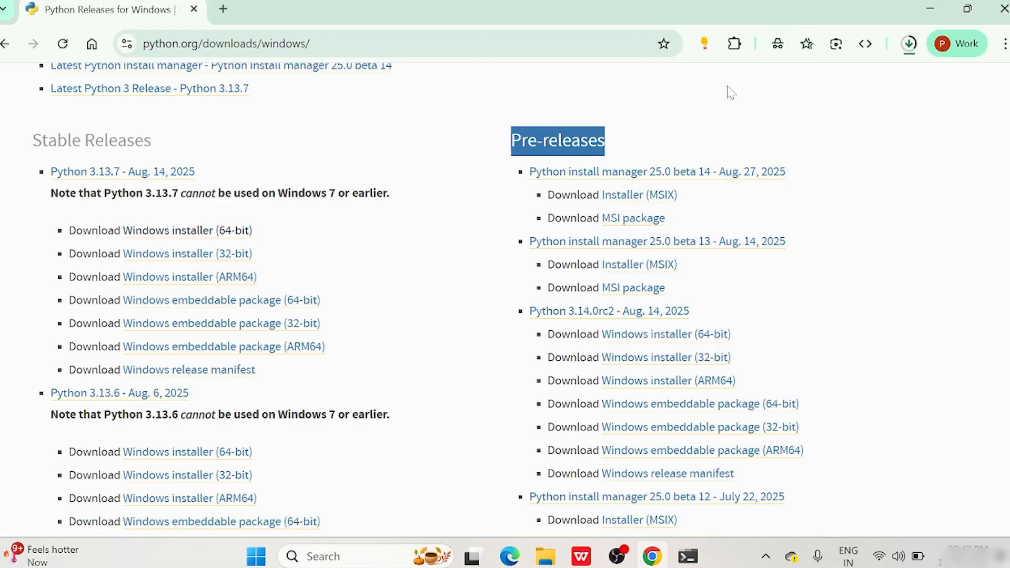
pyautogui.click(909, 44)
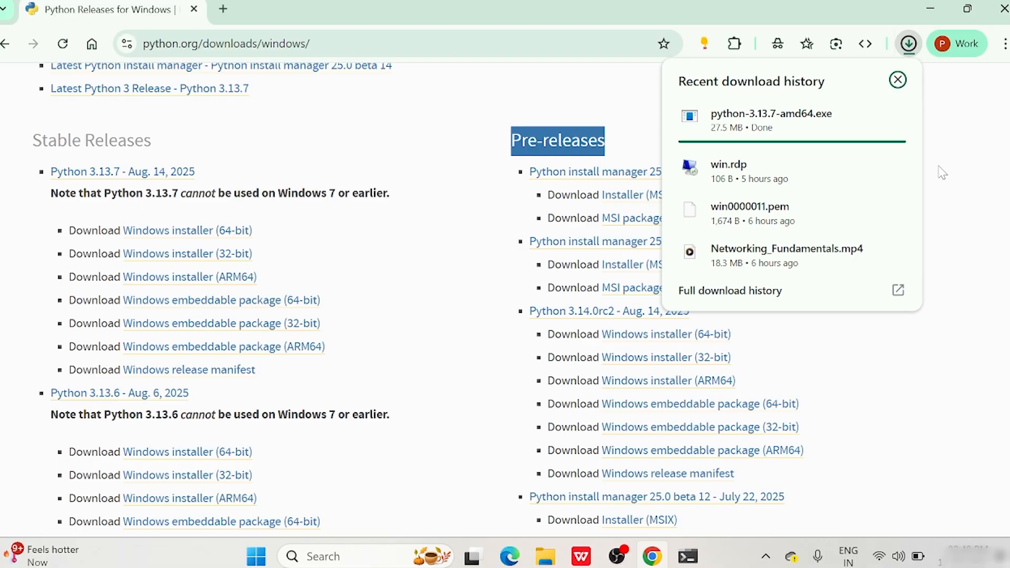
pyautogui.moveTo(800, 121)
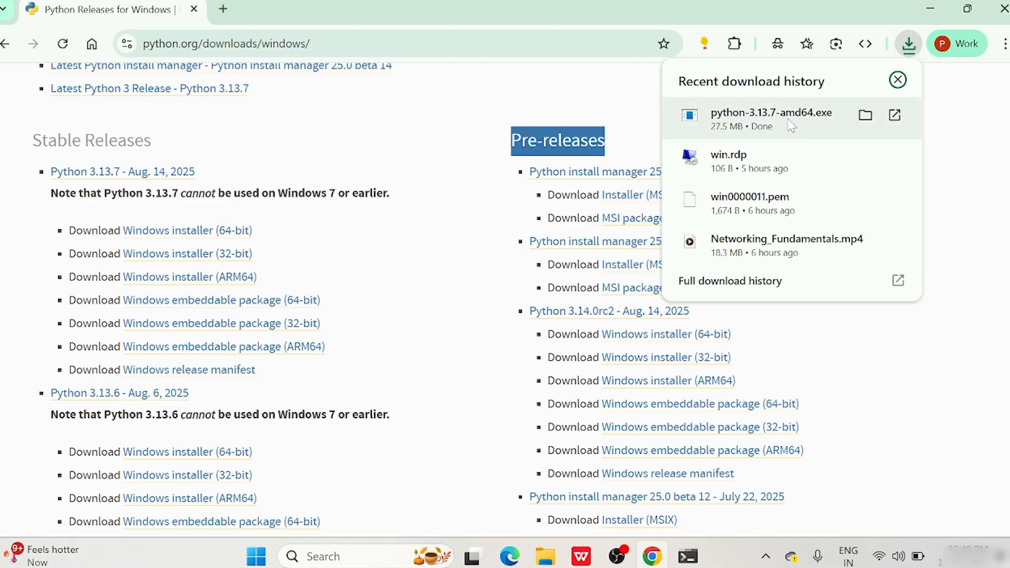
pyautogui.click(780, 125)
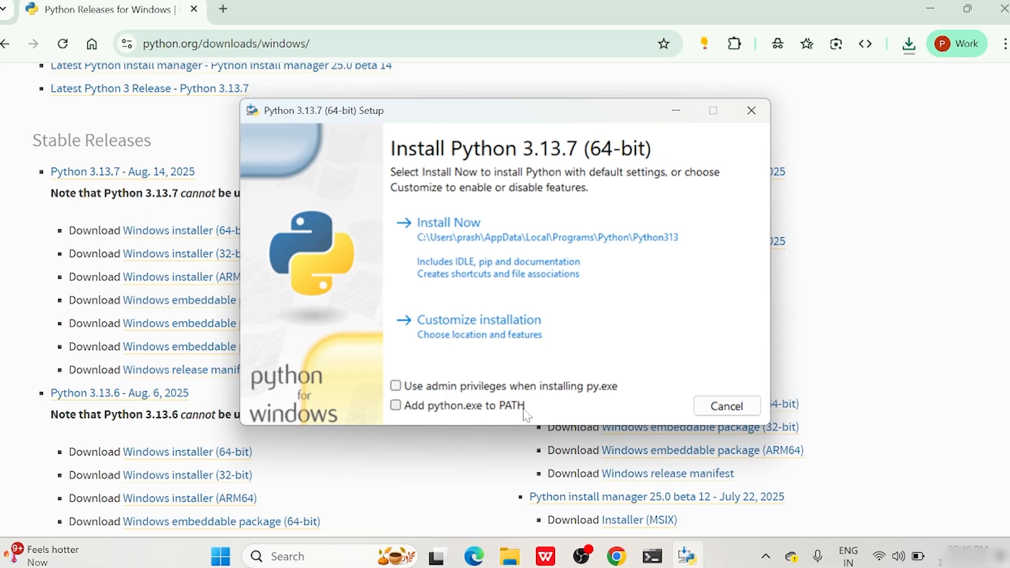
# Tick 'Use admin privileges when installing py.exe' and 'Add python.exe to PATH', then choose Customize installation.
pyautogui.click(398, 387)
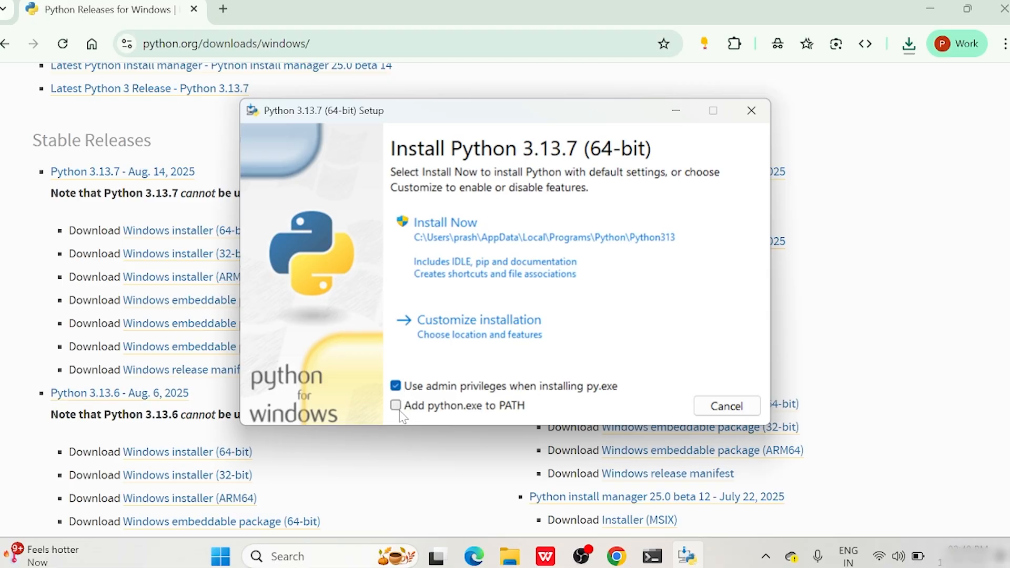
pyautogui.click(396, 406)
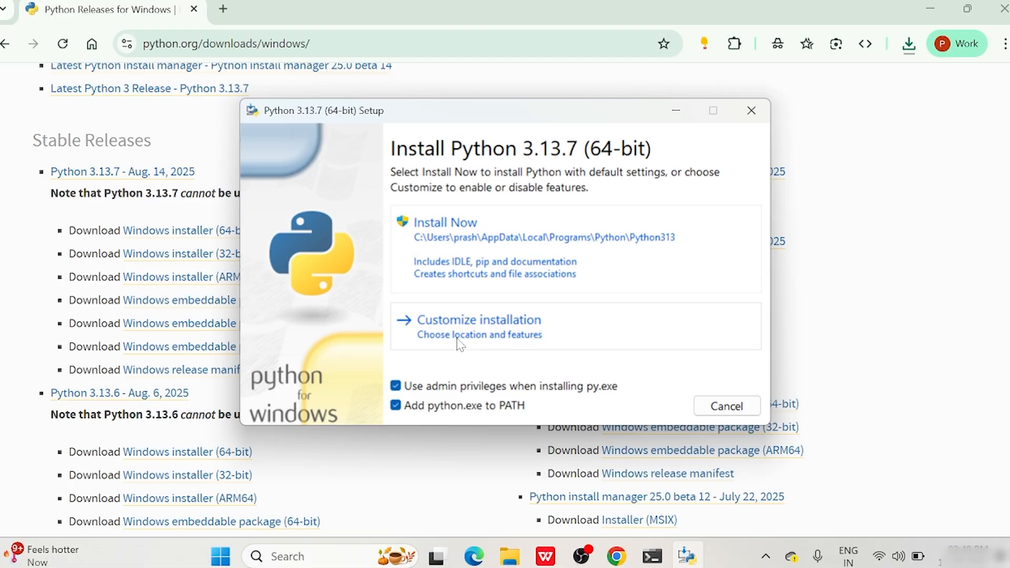
pyautogui.click(468, 331)
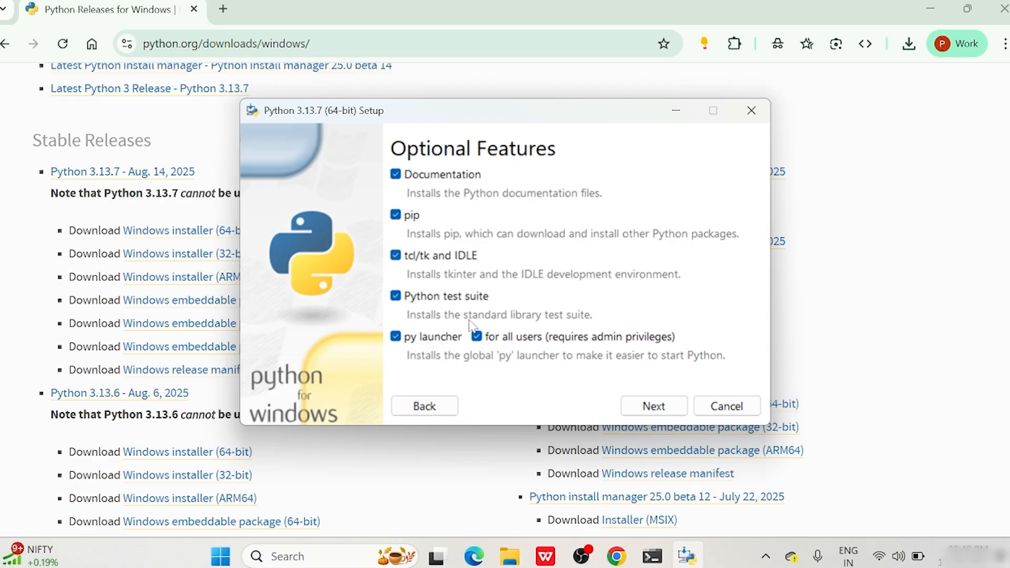
# Keep all optional features, enable install for all users into C:\Program Files\Python313, and install.
pyautogui.click(657, 410)
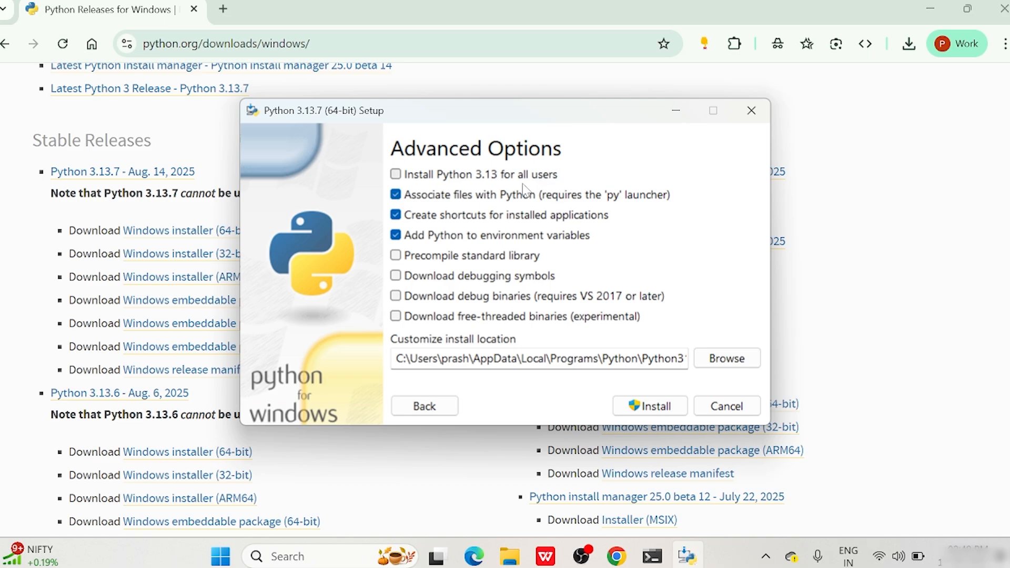
pyautogui.click(397, 175)
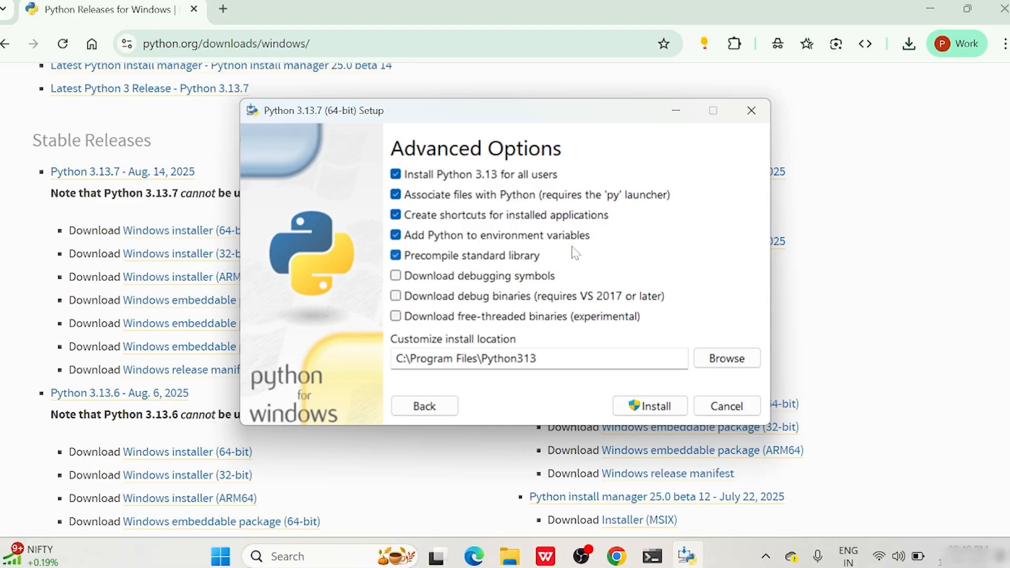
pyautogui.click(629, 358)
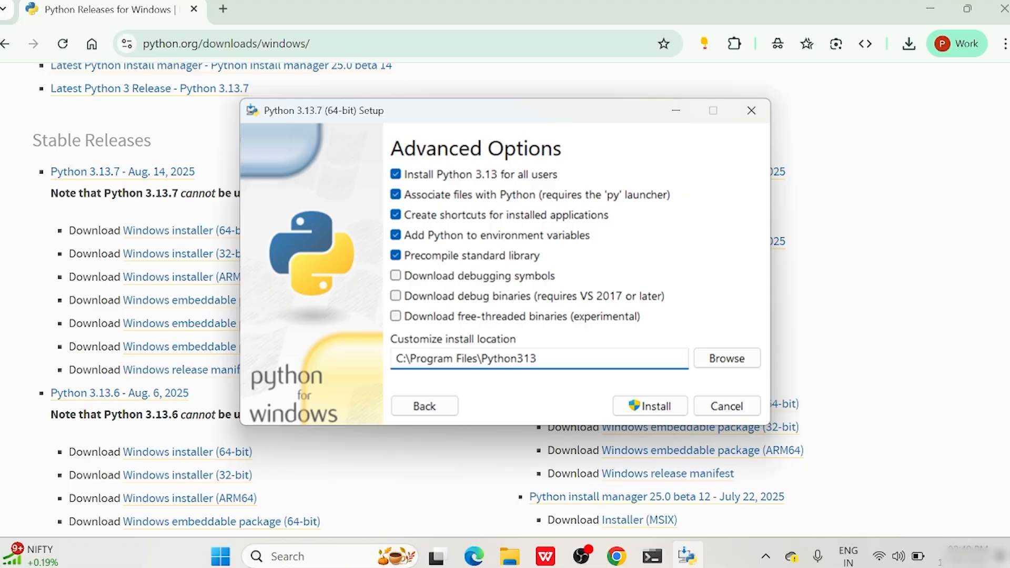
pyautogui.click(653, 413)
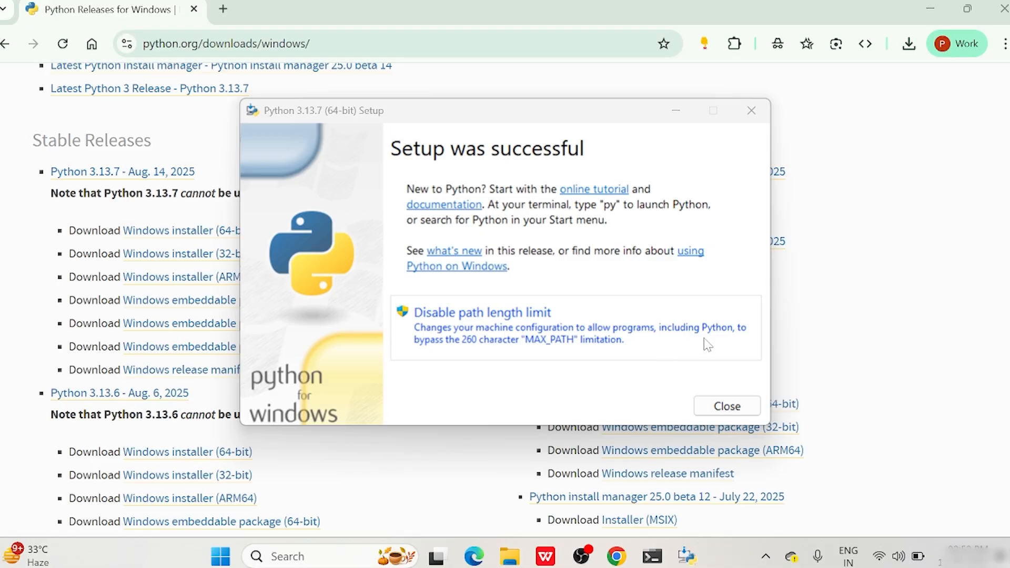
# Close the finished Python installer and both old Command Prompt windows.
pyautogui.click(727, 407)
pyautogui.click(930, 7)
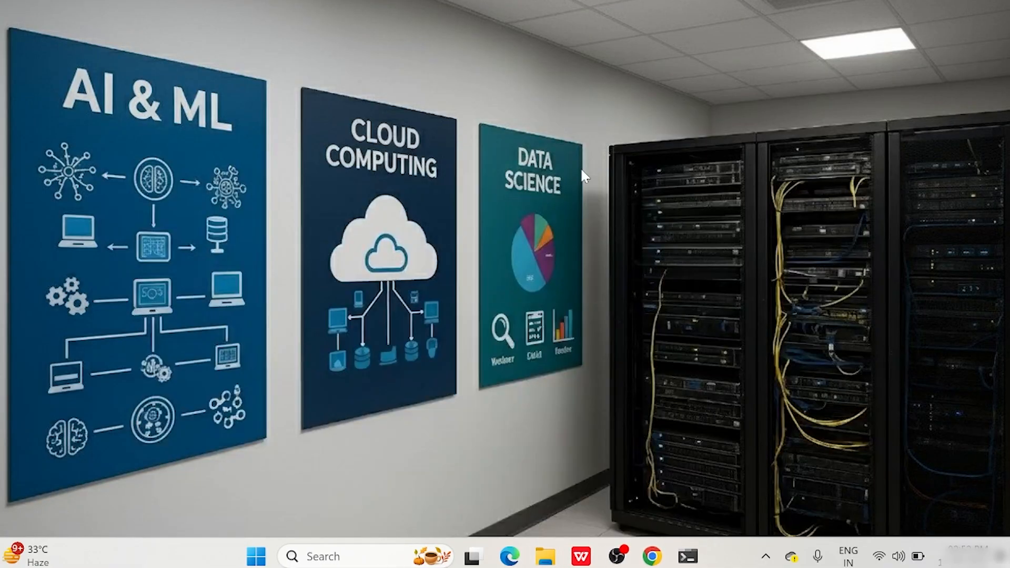
pyautogui.moveTo(687, 556)
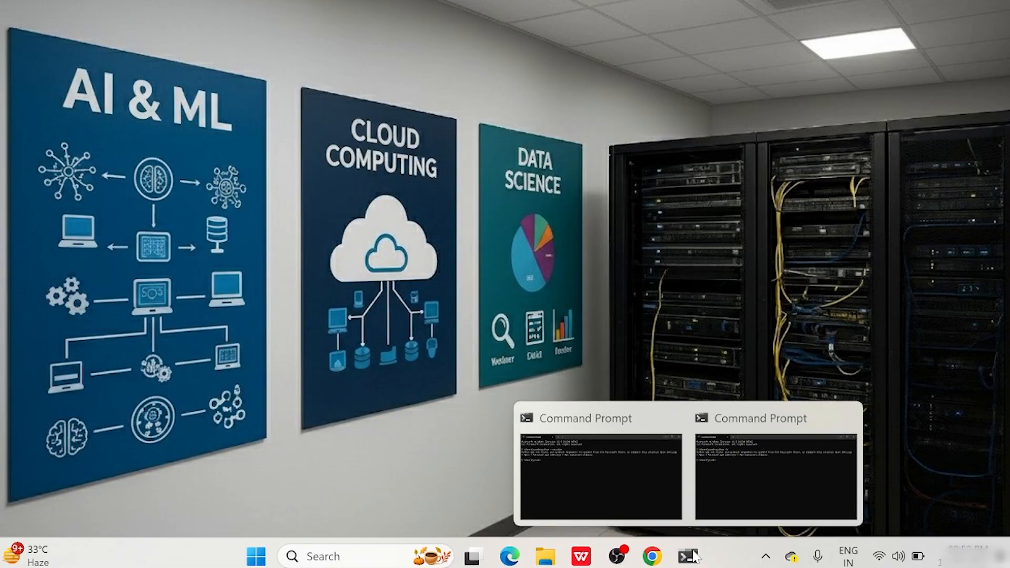
pyautogui.click(615, 470)
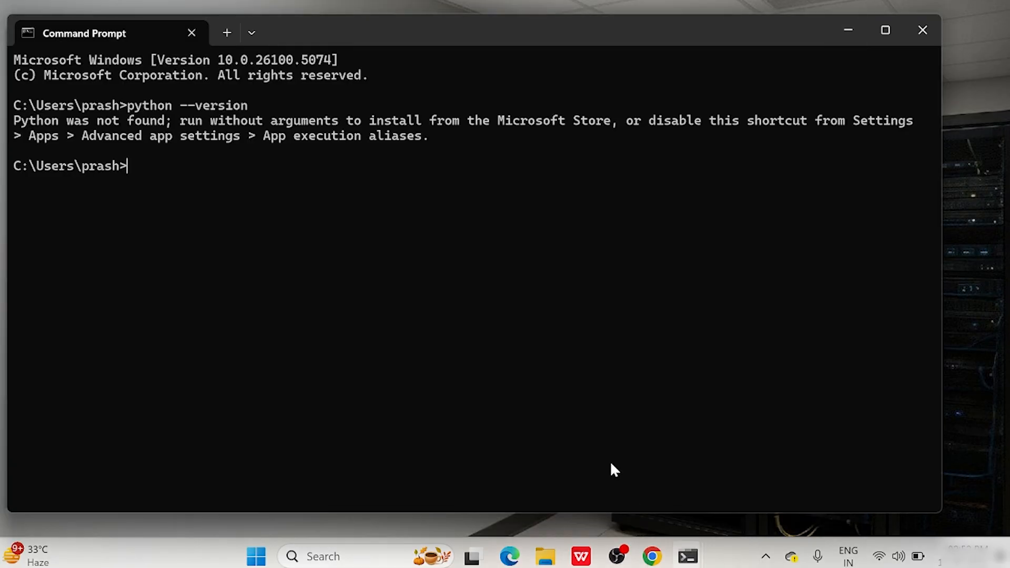
pyautogui.click(916, 30)
pyautogui.click(689, 556)
pyautogui.click(943, 51)
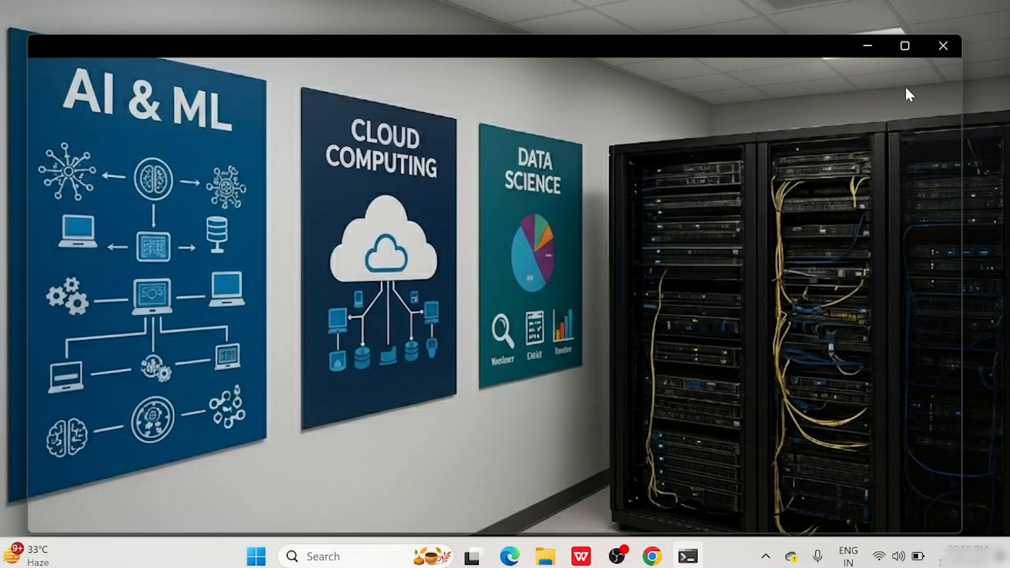
# Open a new cmd window, confirm python -V reports 3.13.7, and start the python interpreter.
pyautogui.click(372, 562)
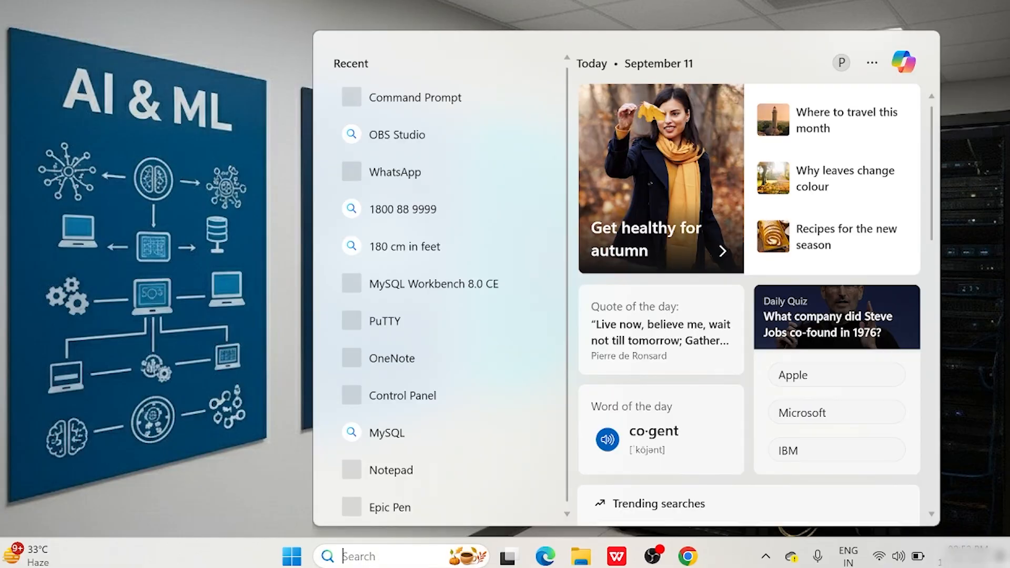
pyautogui.write('cmd')
pyautogui.press('Return')
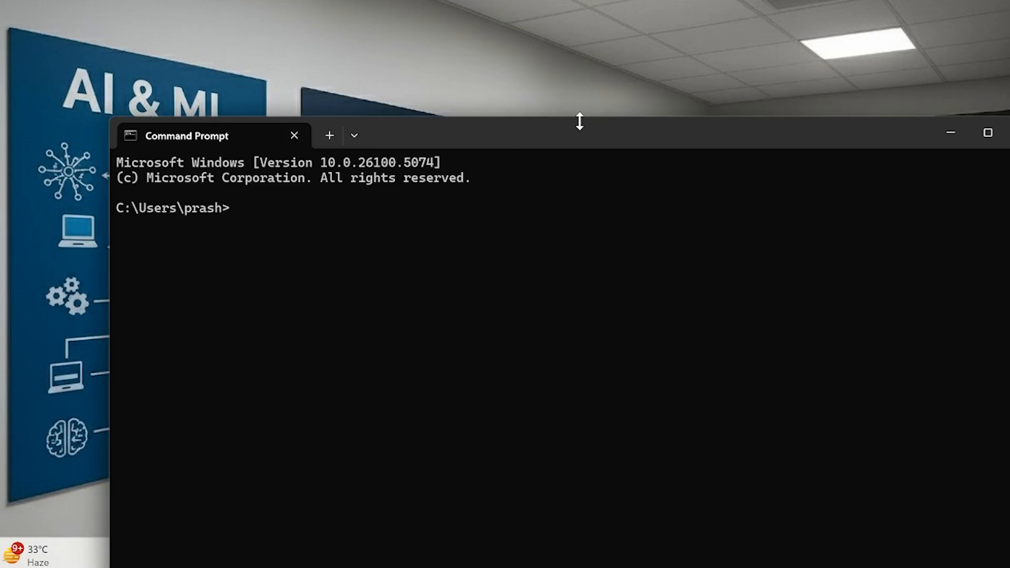
pyautogui.moveTo(575, 128); pyautogui.dragTo(490, 41)
pyautogui.write('p')
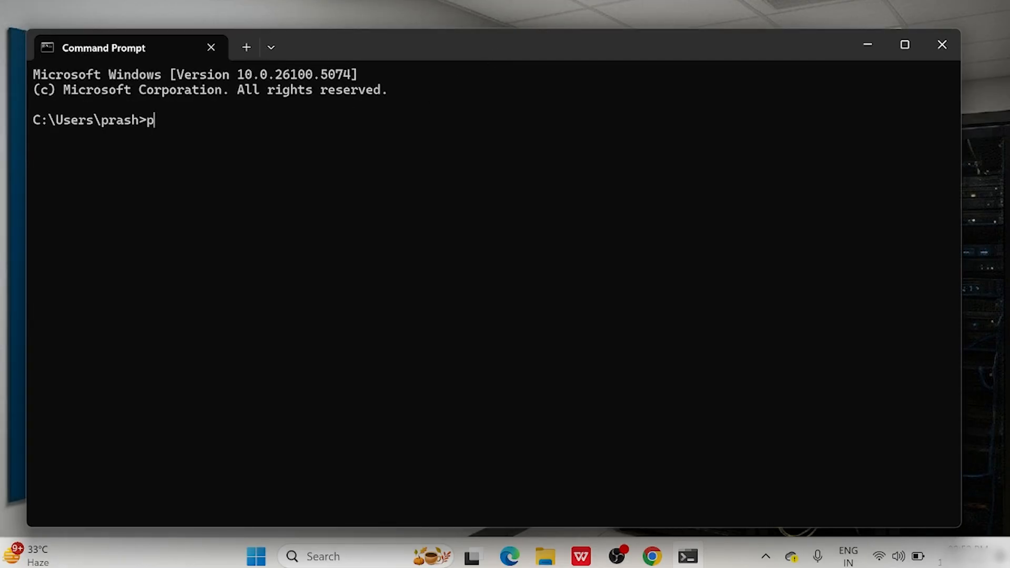
pyautogui.write('ython -V')
pyautogui.press('Return')
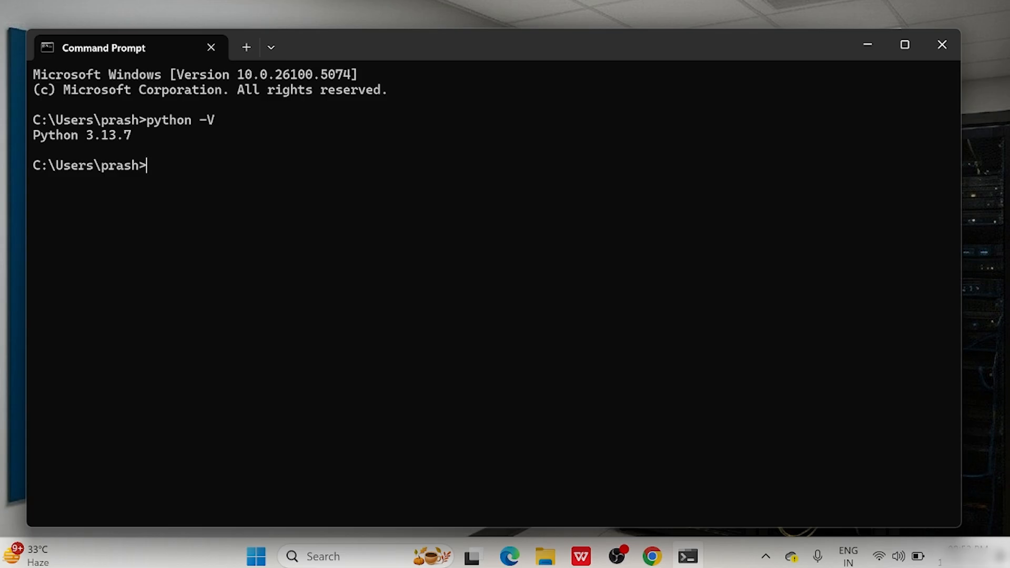
pyautogui.write('python')
pyautogui.press('Return')
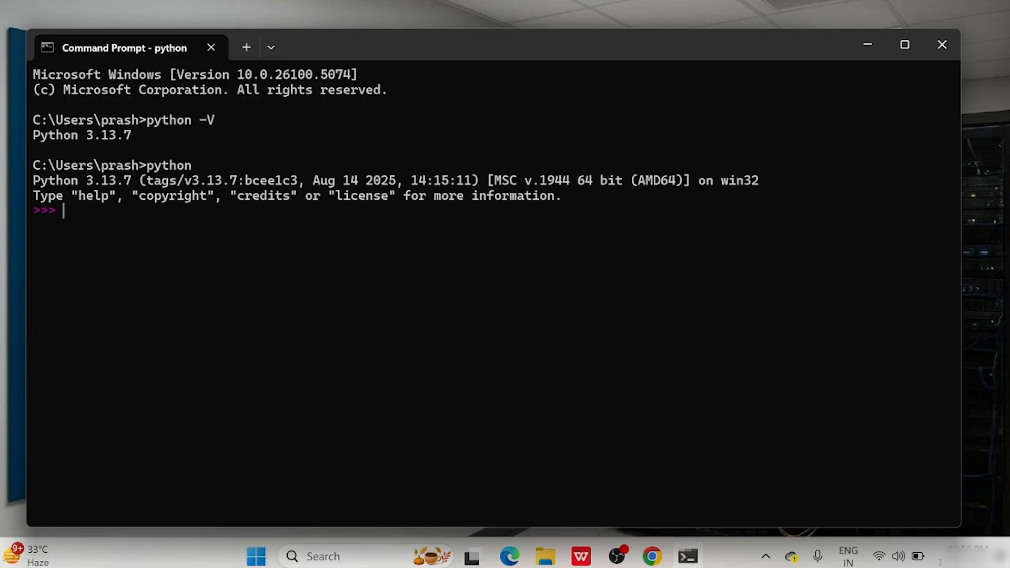
# Run print('Hello World!') at the >>> prompt to print Hello World!
pyautogui.write("print('Hello Wo")
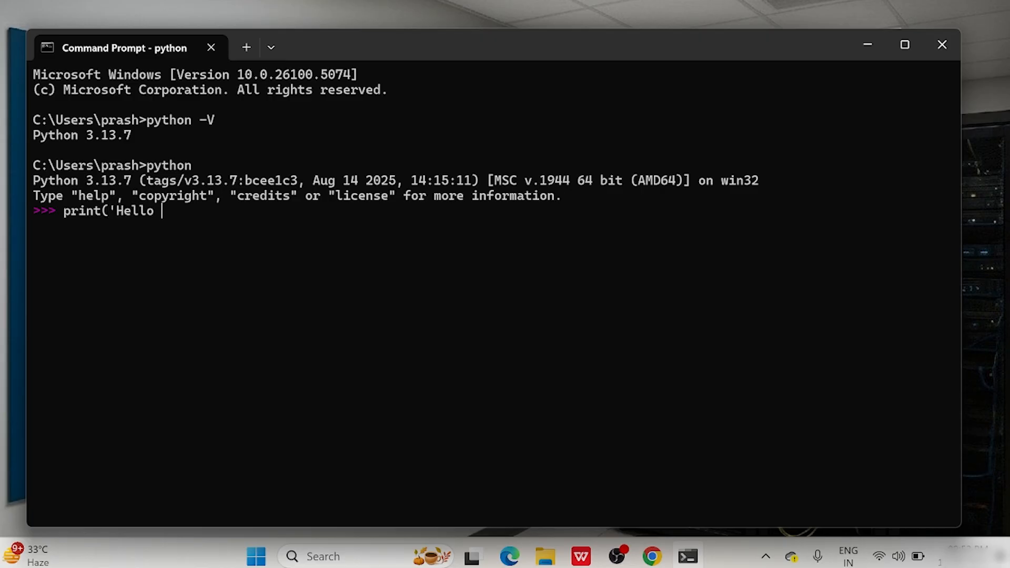
pyautogui.write("rld!')")
pyautogui.press('Return')
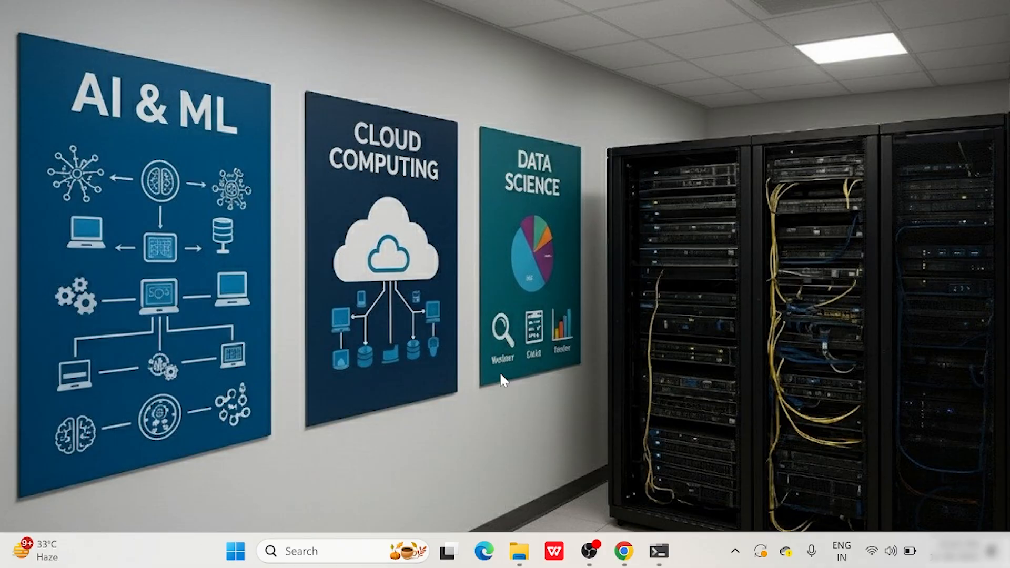
# Restore Chrome, search 'anaconda' in a new tab, and open the anaconda.com result.
pyautogui.click(624, 551)
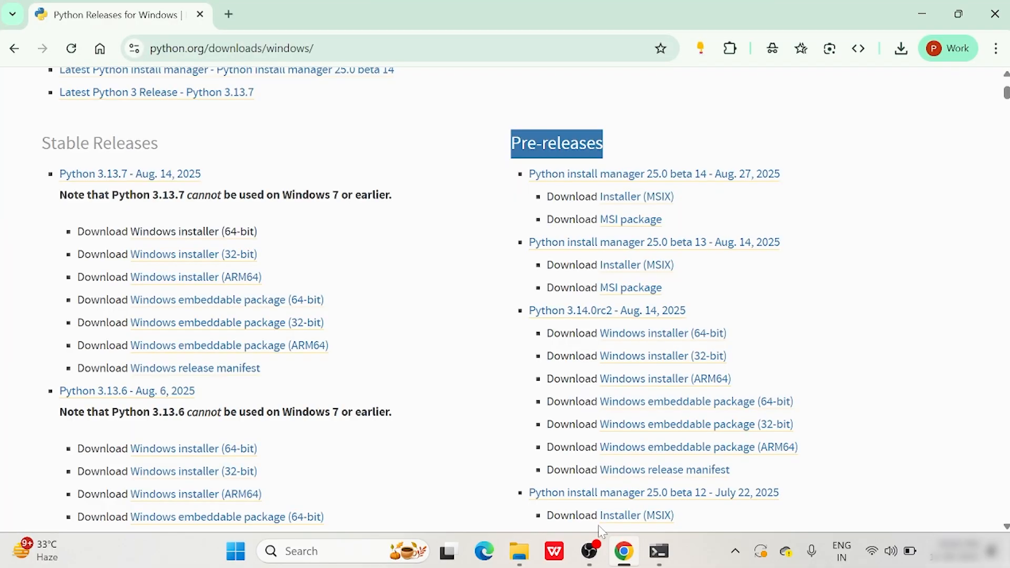
pyautogui.click(233, 18)
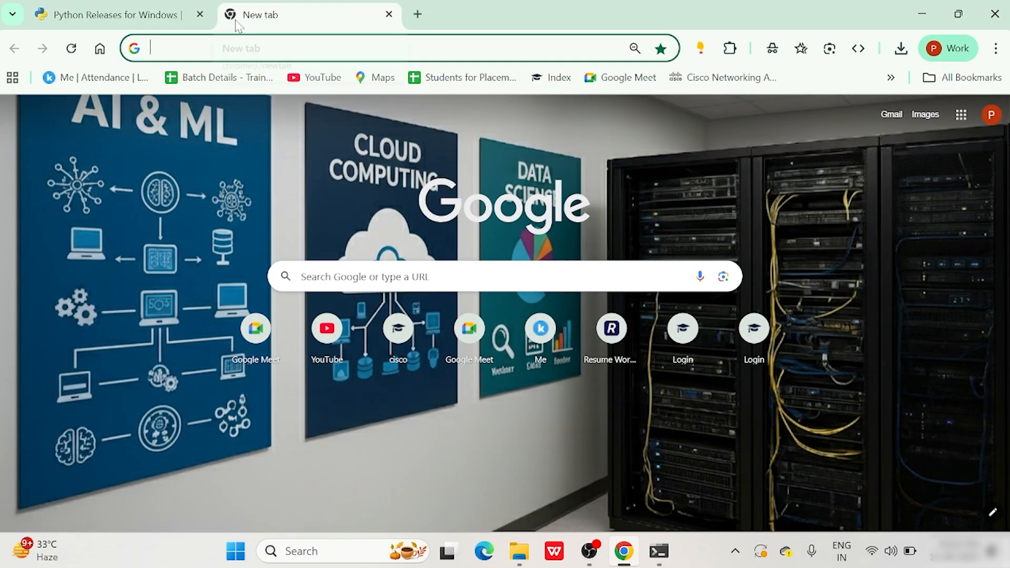
pyautogui.write('anaconda')
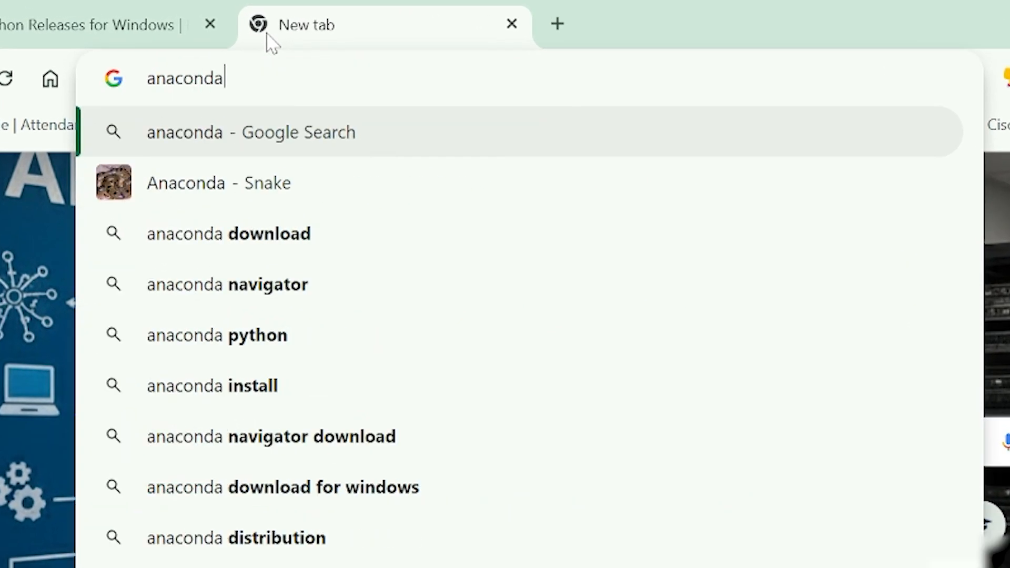
pyautogui.press('Return')
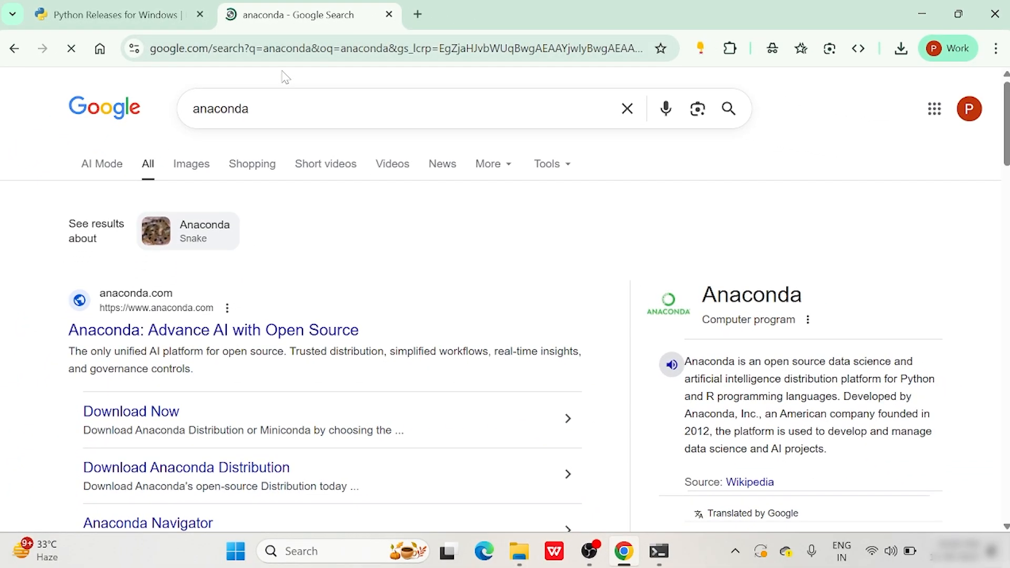
pyautogui.scroll(-1, 263, 336)
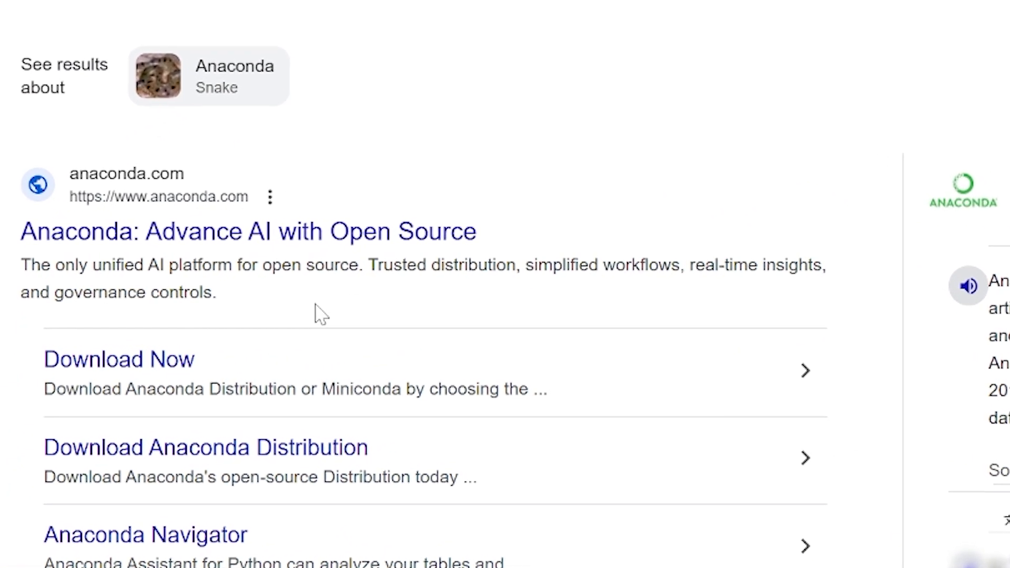
pyautogui.click(284, 233)
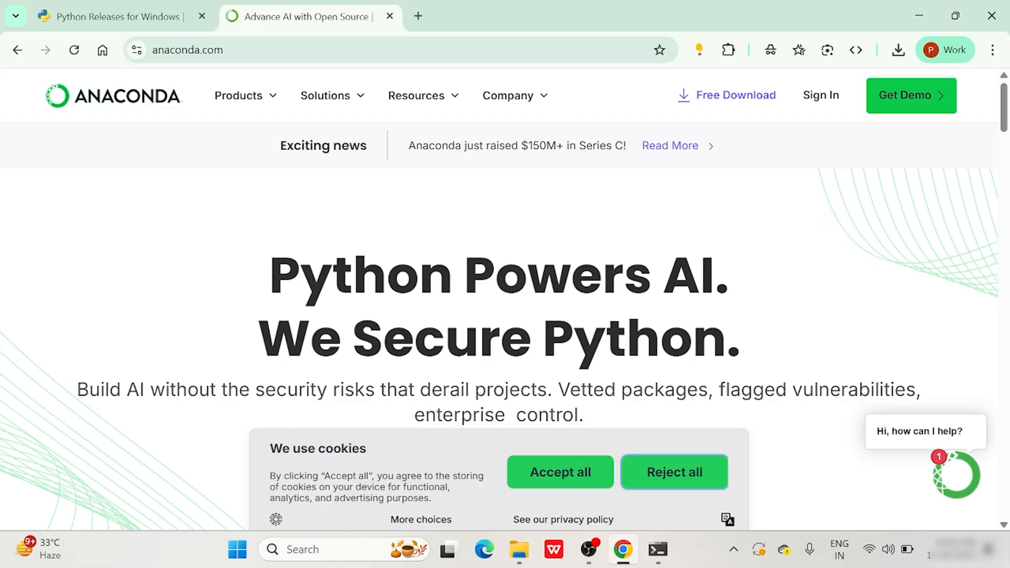
# Go to Anaconda's Free Download page and skip registration.
pyautogui.click(730, 101)
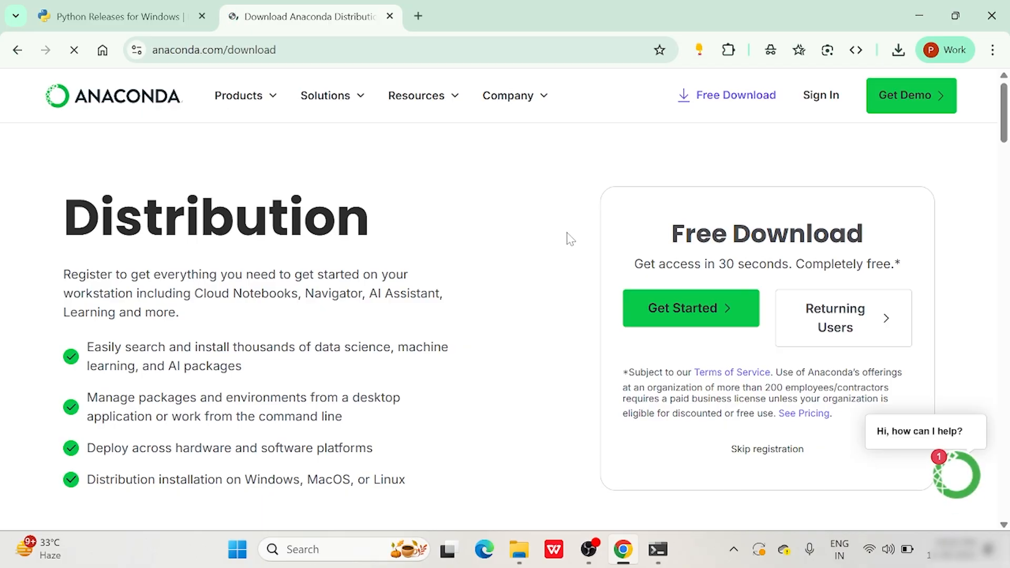
pyautogui.scroll(-3, 598, 216)
pyautogui.scroll(2, 598, 217)
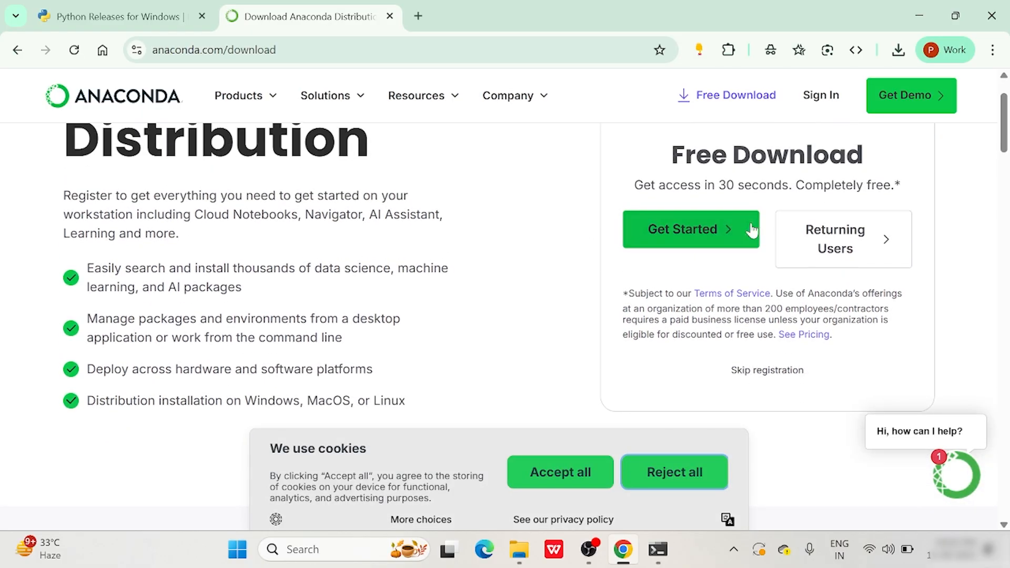
pyautogui.scroll(1, 596, 280)
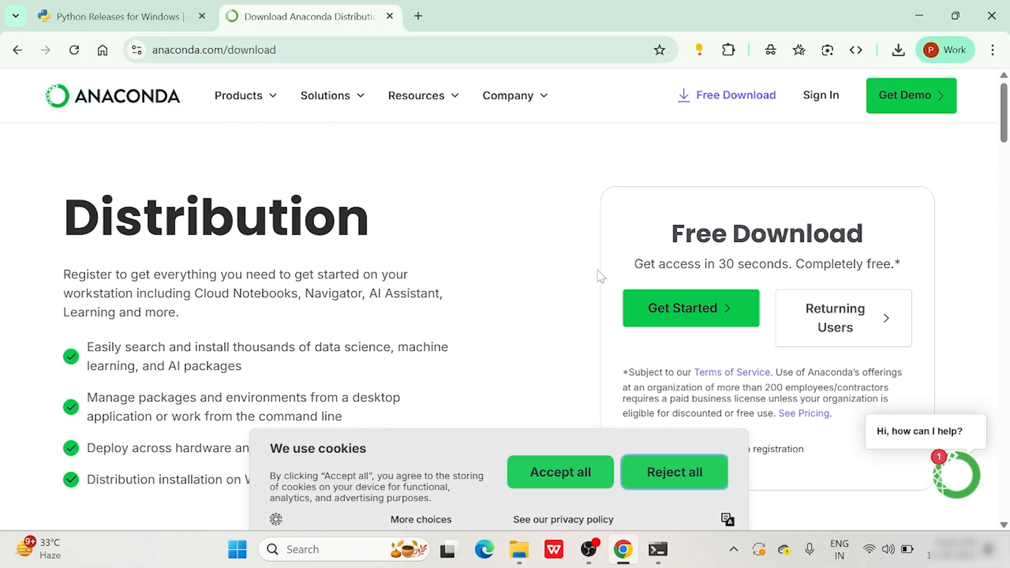
pyautogui.scroll(-4, 599, 276)
pyautogui.scroll(1, 600, 277)
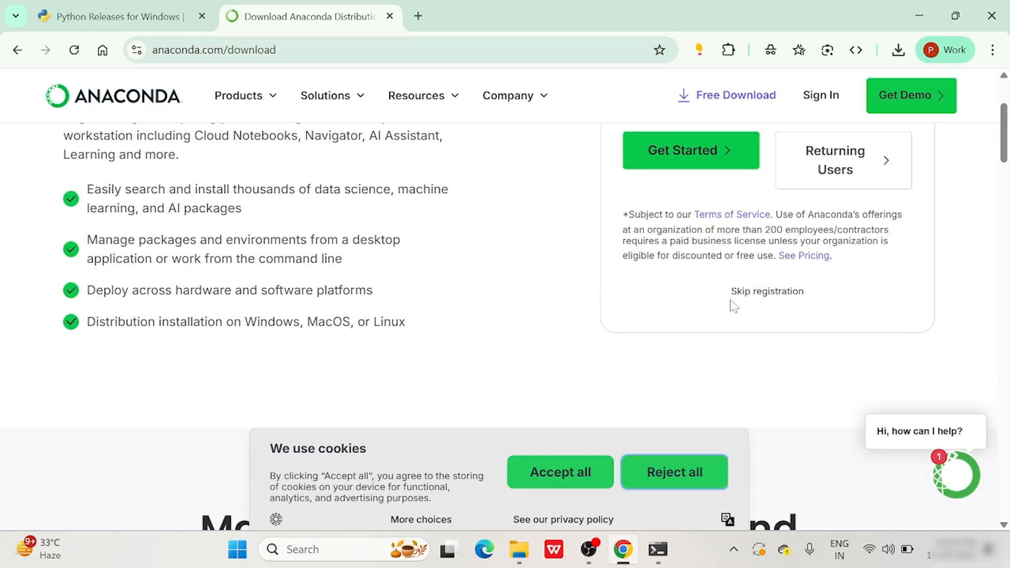
pyautogui.click(757, 295)
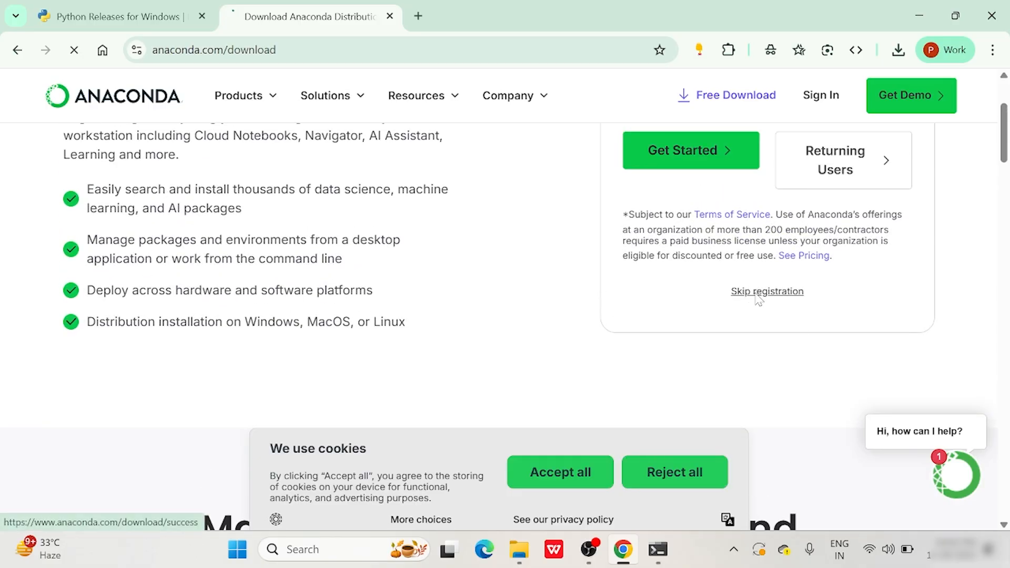
# Accept all cookies and expand the Windows Distribution Installers showing the Python 3.13 64-Bit Graphical Installer.
pyautogui.scroll(-3, 490, 262)
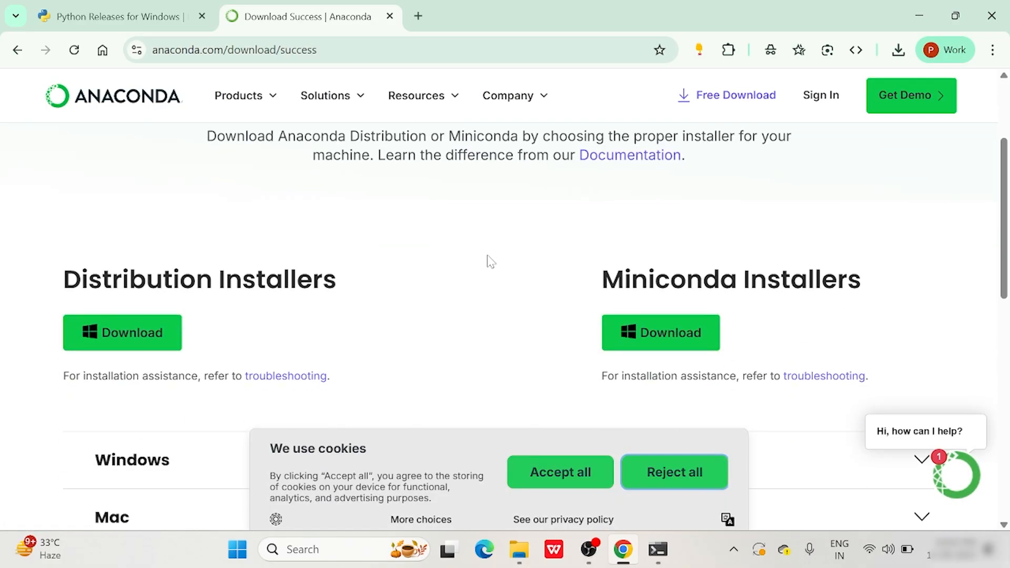
pyautogui.click(553, 478)
pyautogui.scroll(3, 398, 403)
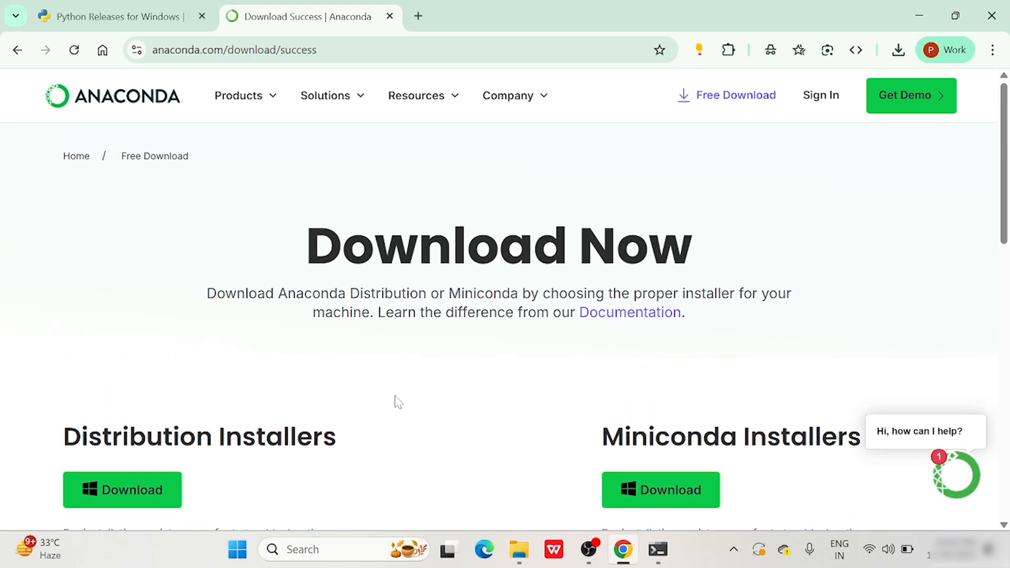
pyautogui.scroll(-6, 399, 402)
pyautogui.scroll(1, 513, 294)
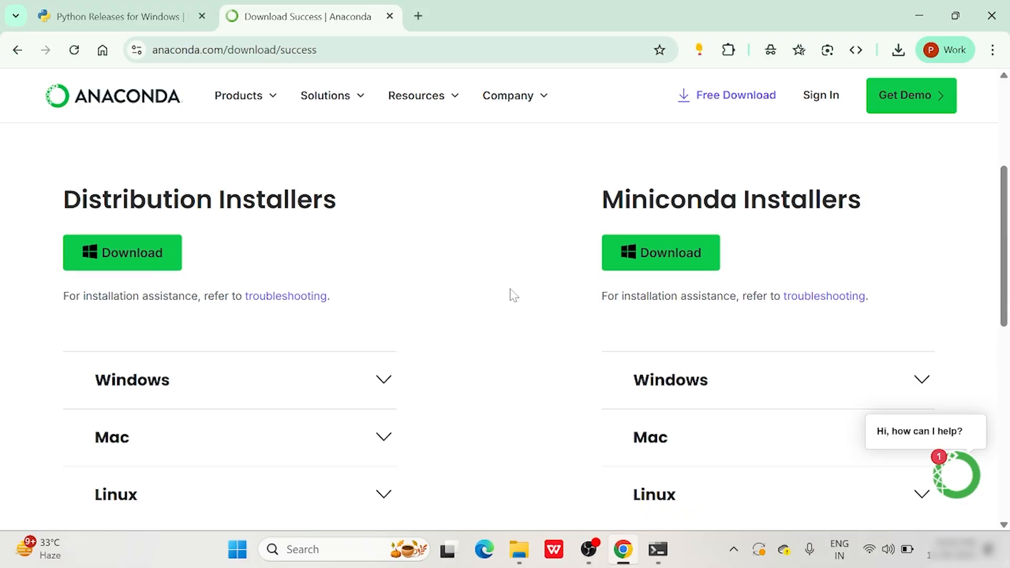
pyautogui.scroll(-1, 512, 294)
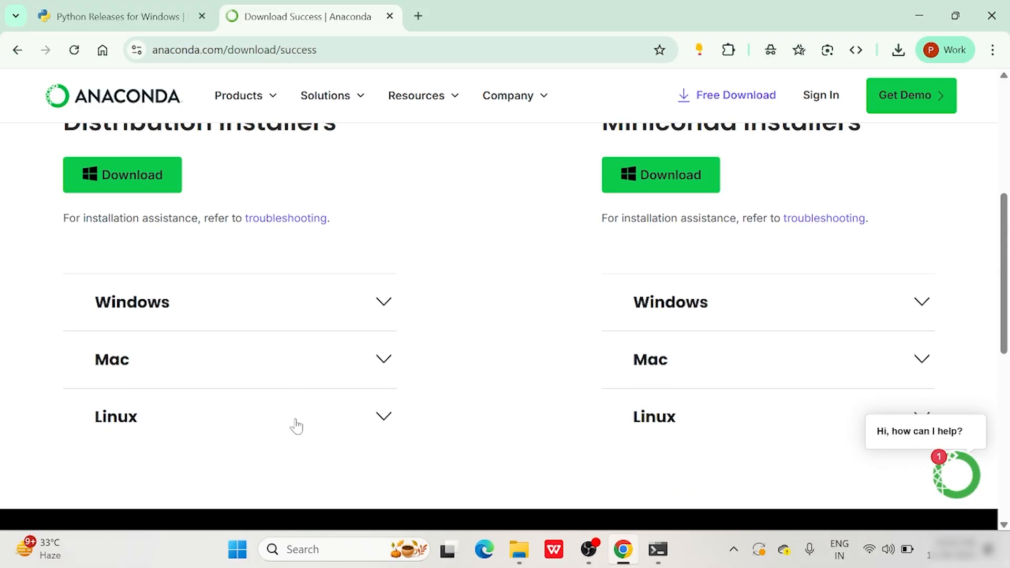
pyautogui.click(289, 316)
pyautogui.scroll(-1, 444, 268)
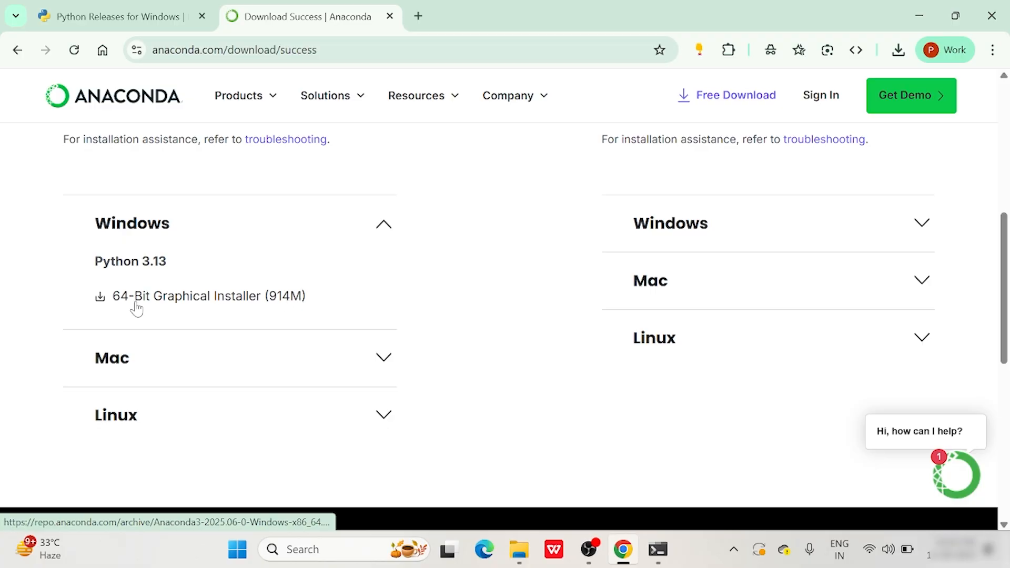
# Download the Anaconda3 64-Bit Graphical Installer (914 MB) for Windows and run it.
pyautogui.click(158, 298)
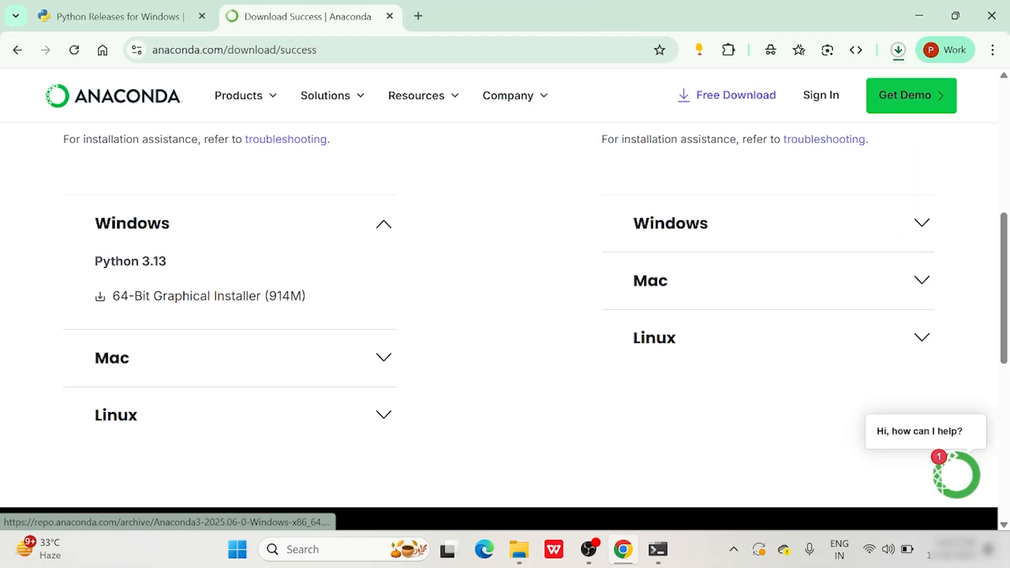
pyautogui.click(899, 49)
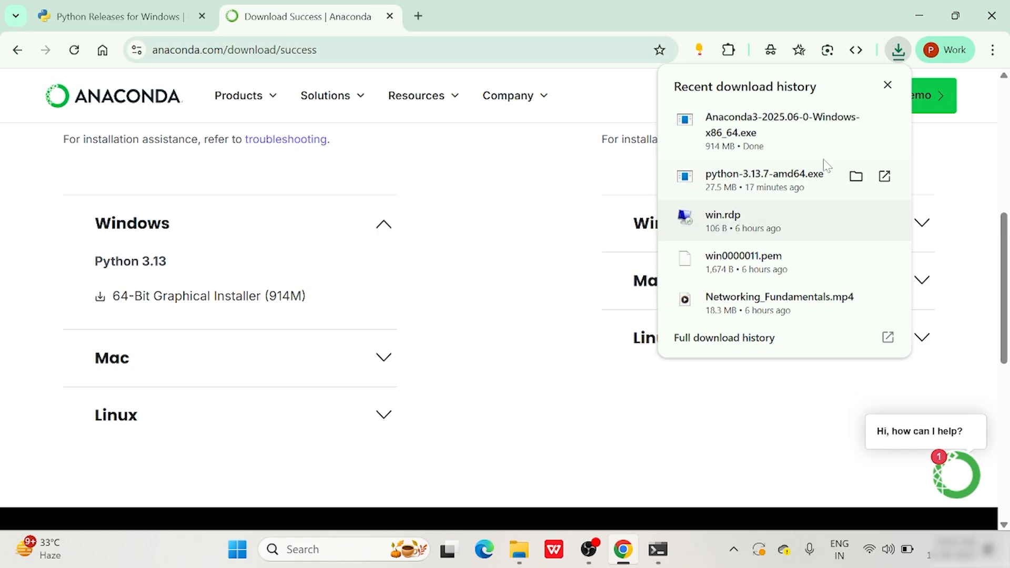
pyautogui.click(810, 136)
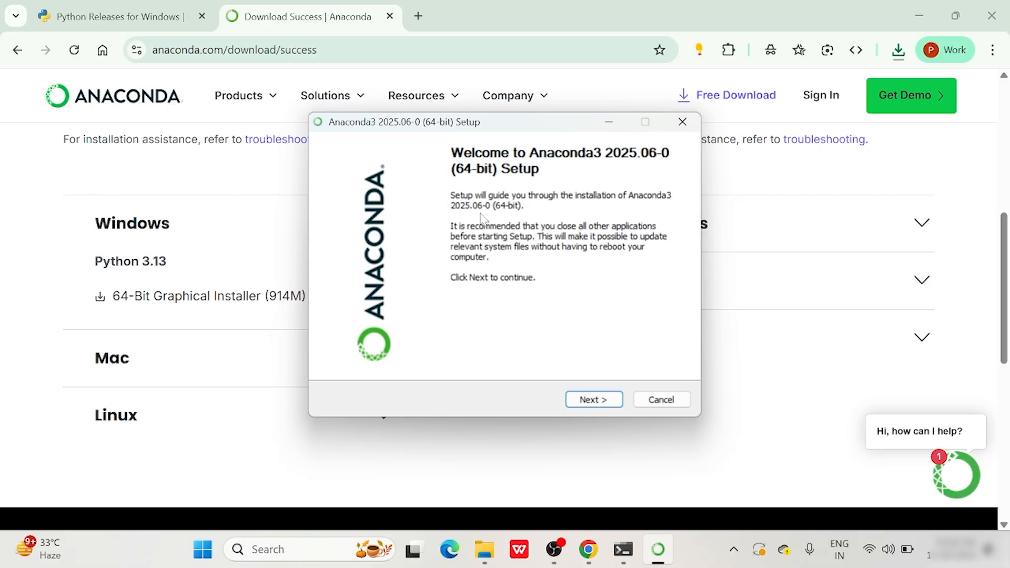
# Install Anaconda3 for Just Me in the default folder, leaving Add to PATH unchecked.
pyautogui.click(587, 402)
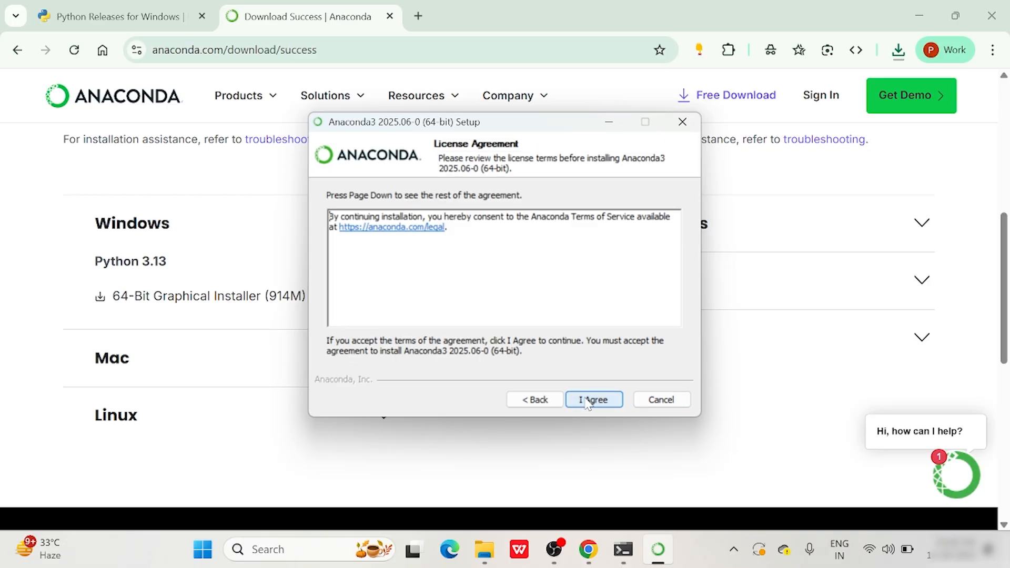
pyautogui.click(588, 401)
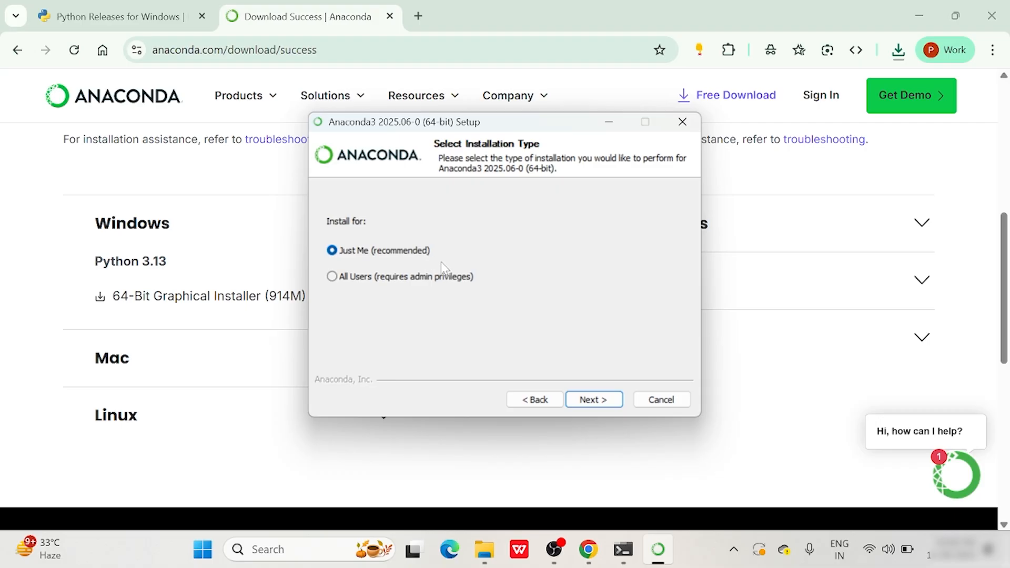
pyautogui.click(592, 399)
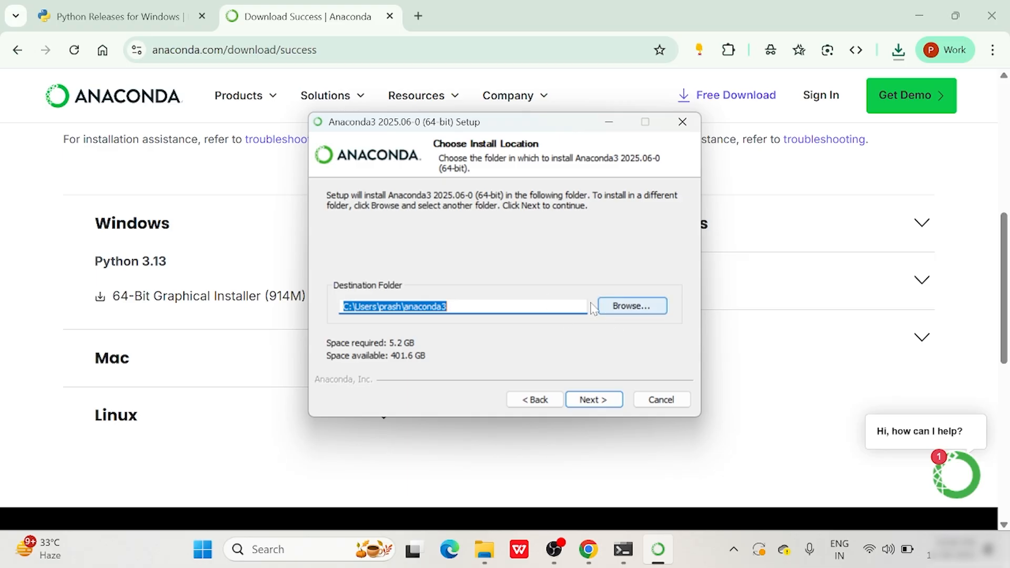
pyautogui.click(592, 401)
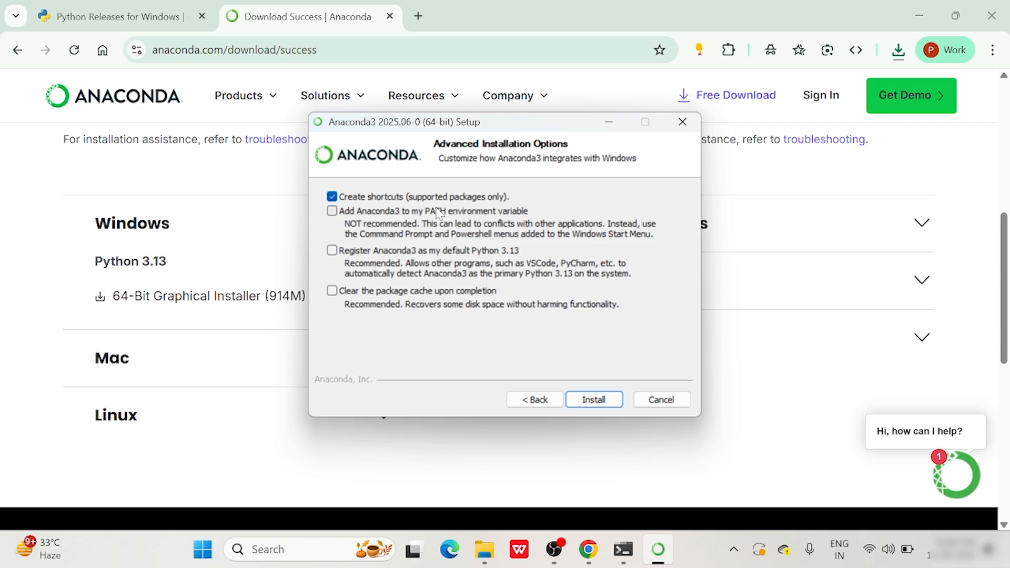
pyautogui.click(332, 211)
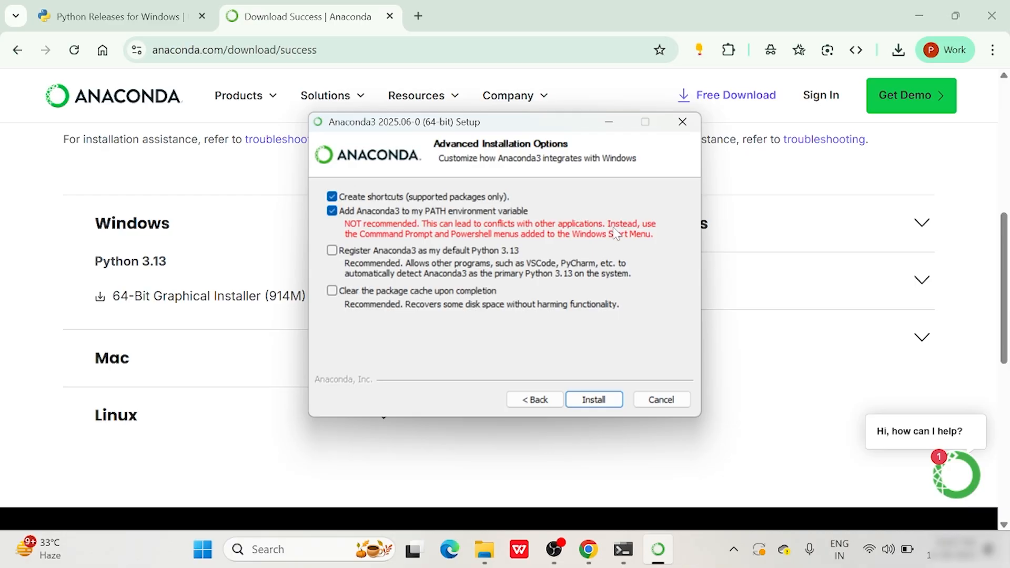
pyautogui.click(331, 211)
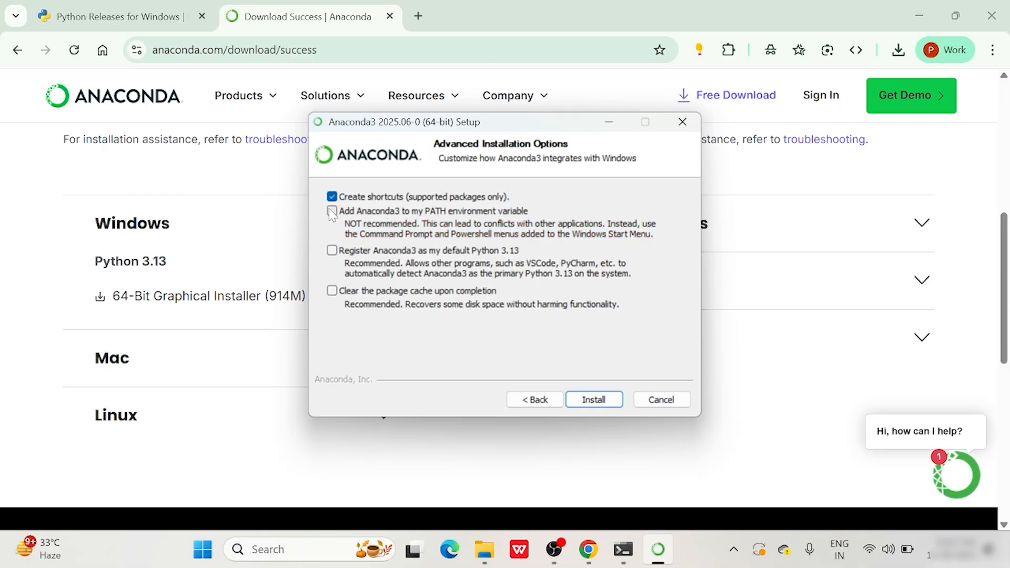
pyautogui.click(589, 402)
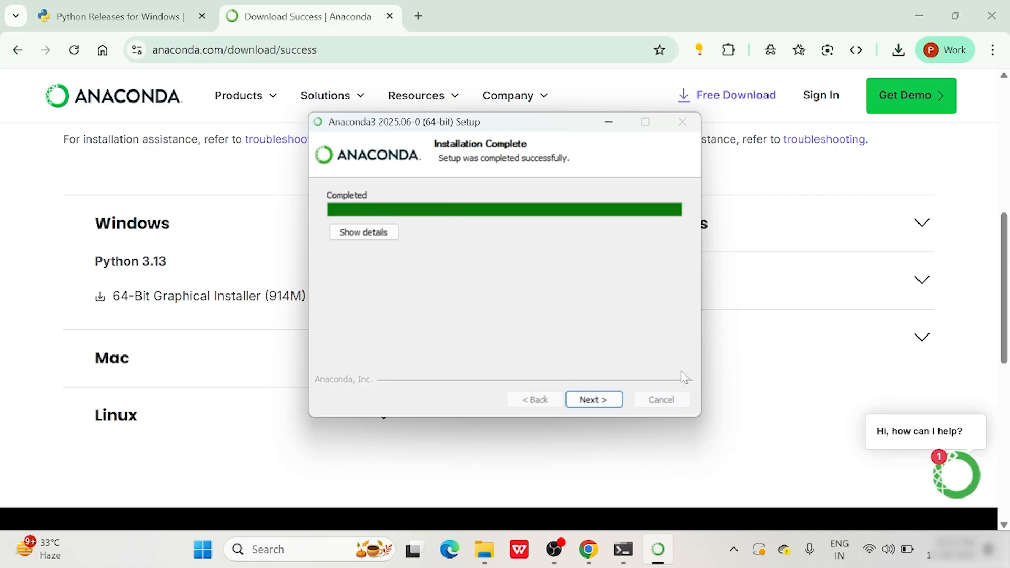
# Complete the Anaconda3 setup with Launch Anaconda Navigator unticked.
pyautogui.click(596, 401)
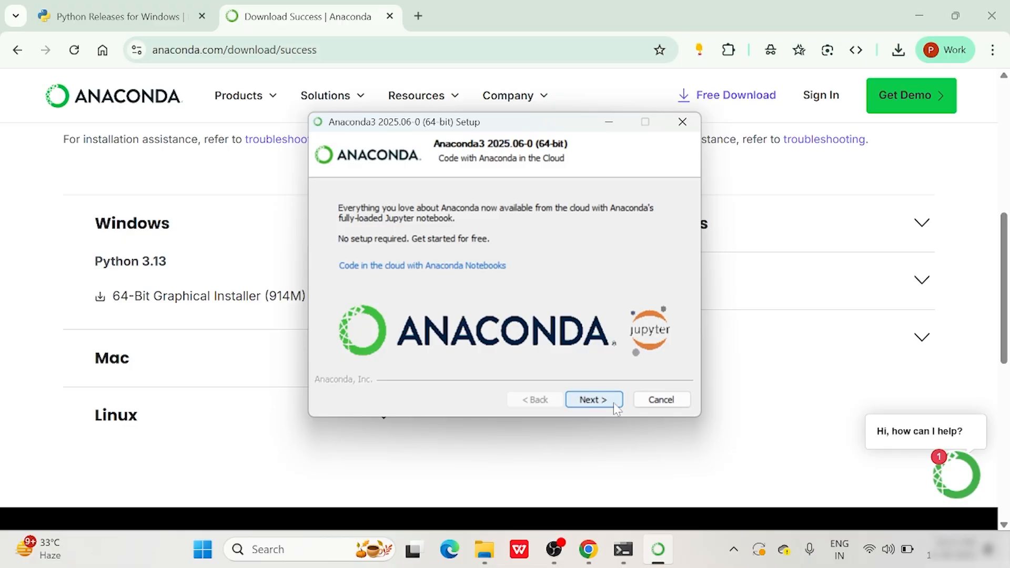
pyautogui.click(614, 402)
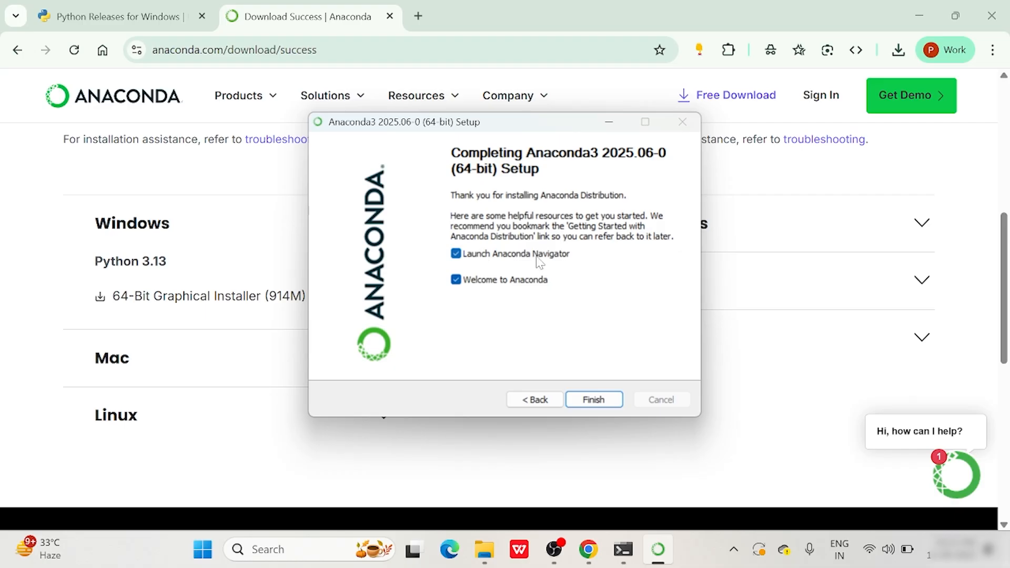
pyautogui.click(456, 254)
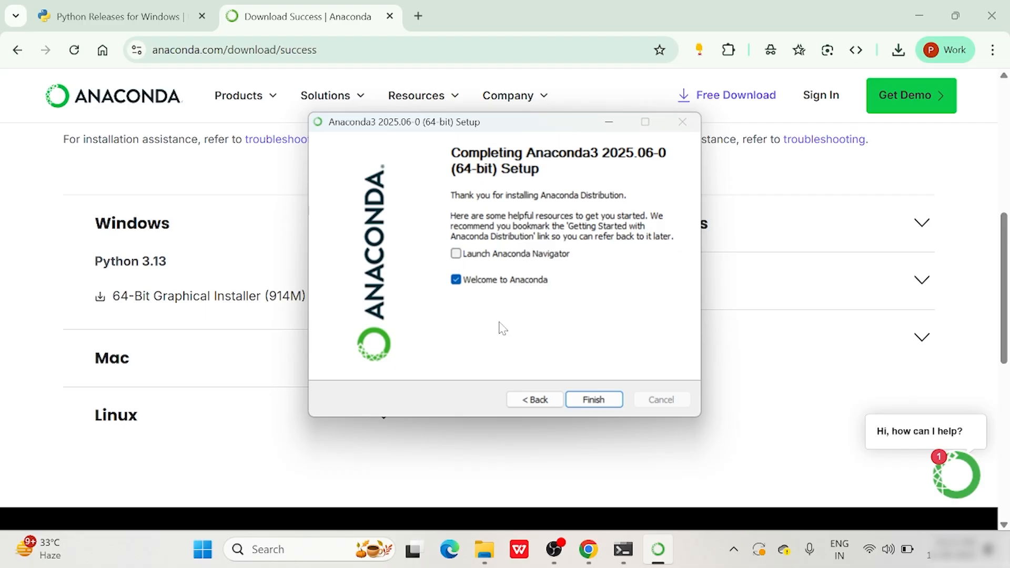
pyautogui.click(589, 401)
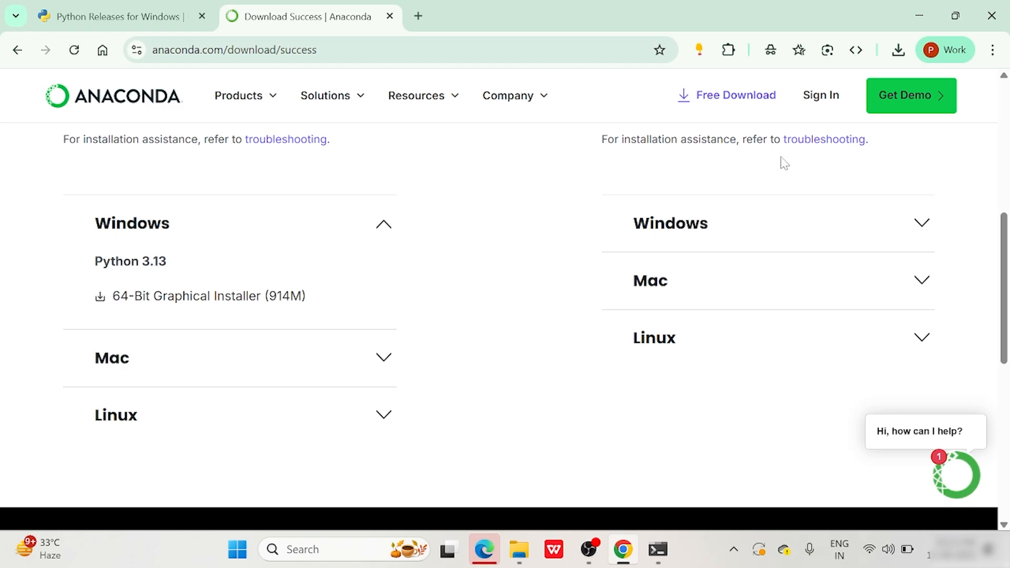
# Minimize Chrome and Edge, then start Anaconda Navigator by searching for 'anaconda'.
pyautogui.click(908, 7)
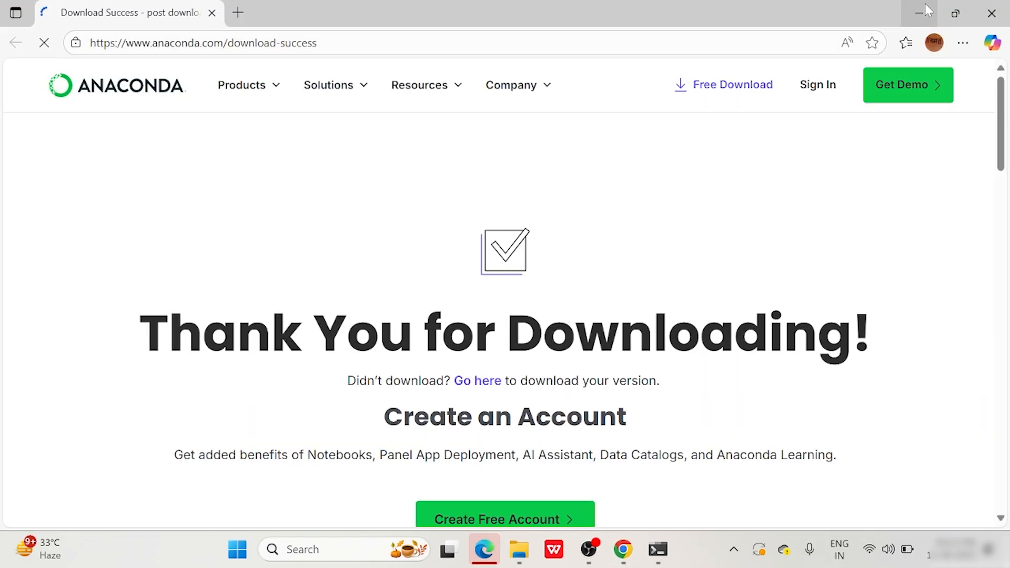
pyautogui.click(927, 9)
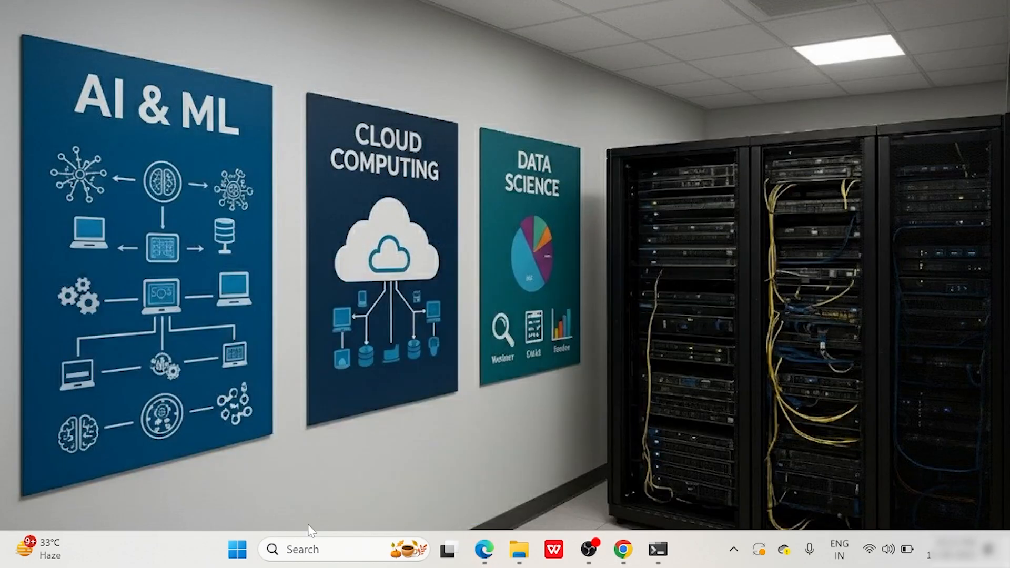
pyautogui.press('super+s')
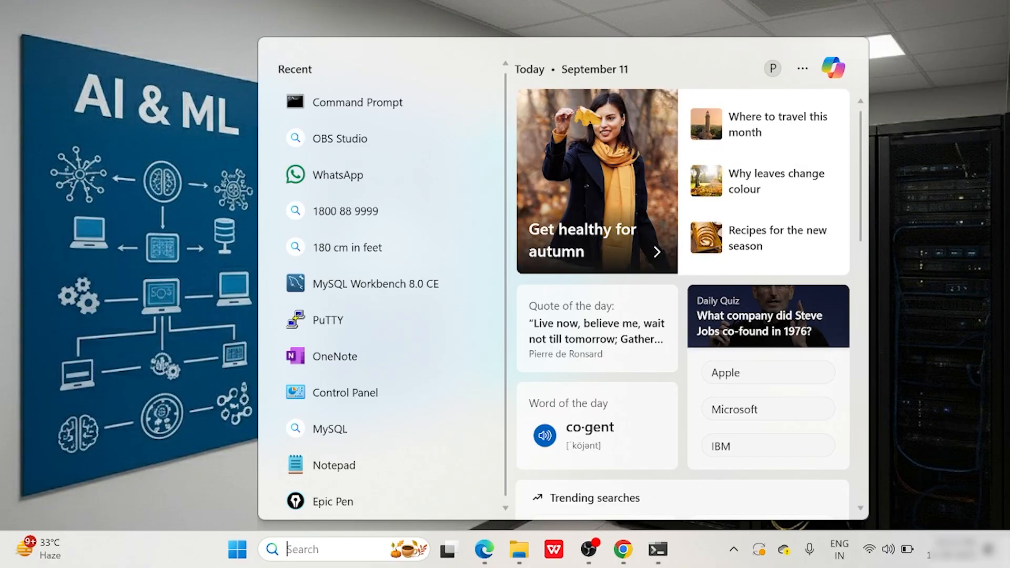
pyautogui.write('anaconda')
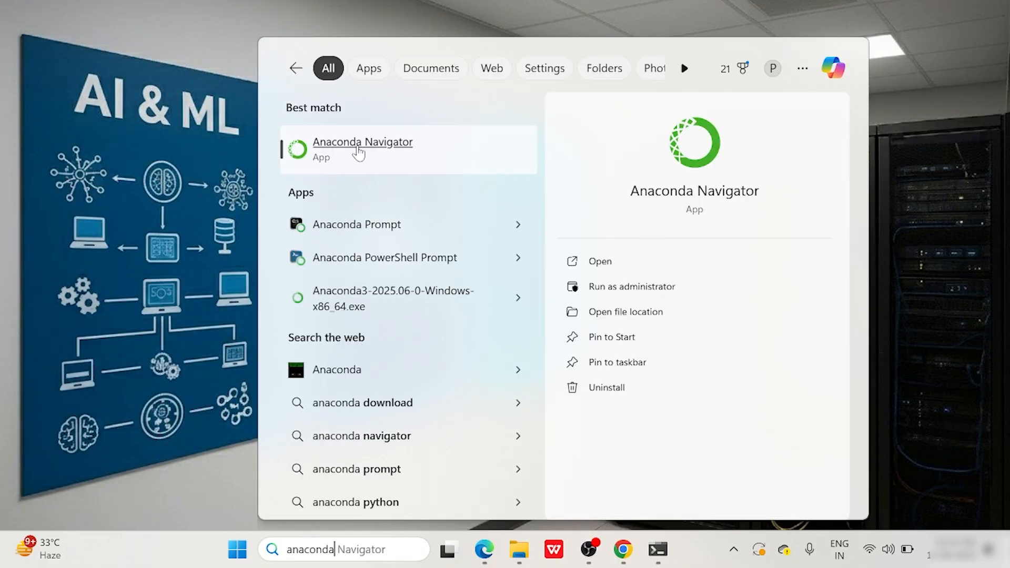
pyautogui.click(395, 153)
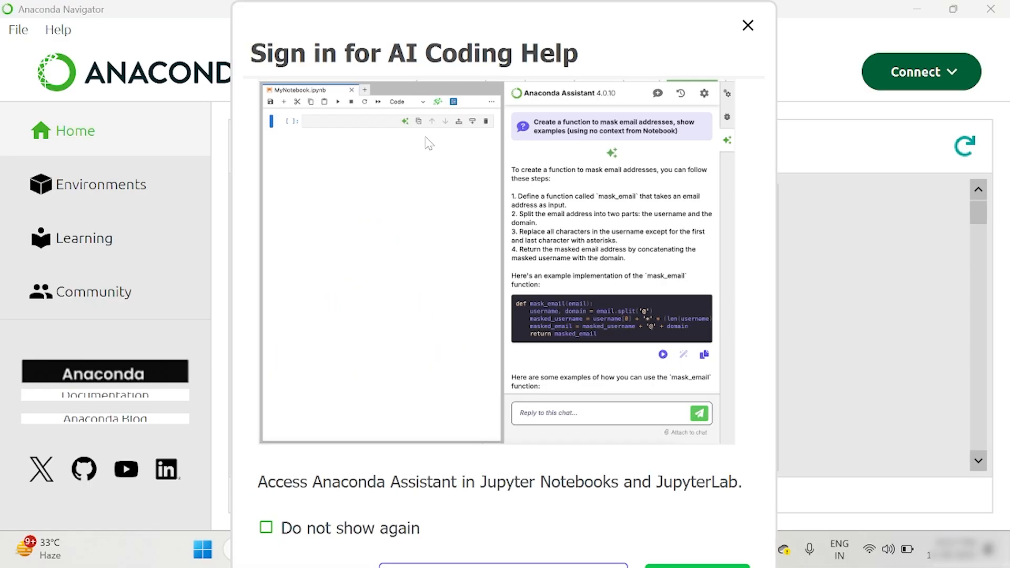
# Dismiss the 'Sign in for AI Coding Help' prompt and look over the Home applications.
pyautogui.click(748, 25)
pyautogui.scroll(-4, 639, 261)
pyautogui.scroll(4, 639, 261)
pyautogui.scroll(-3, 641, 265)
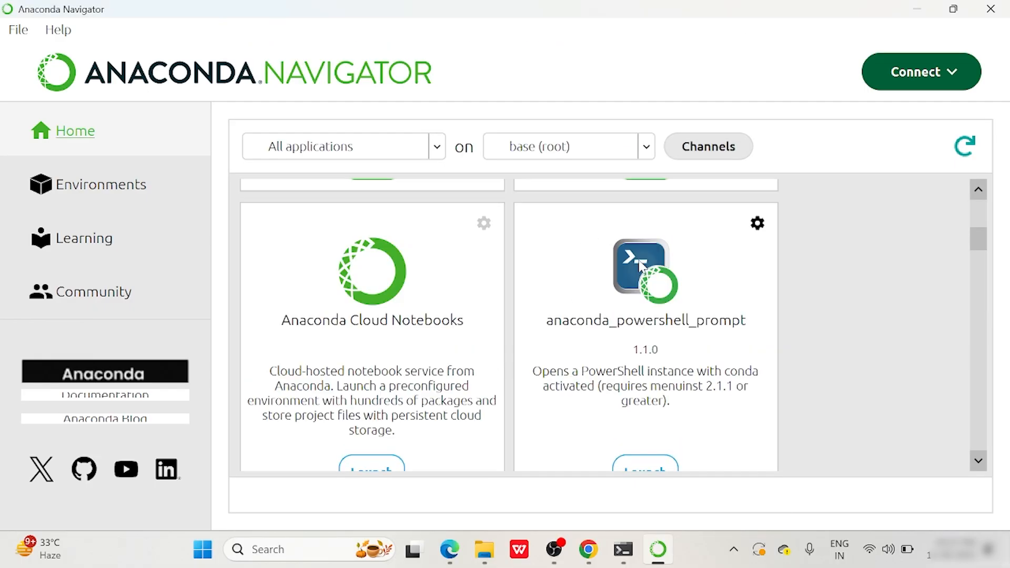
pyautogui.scroll(3, 641, 266)
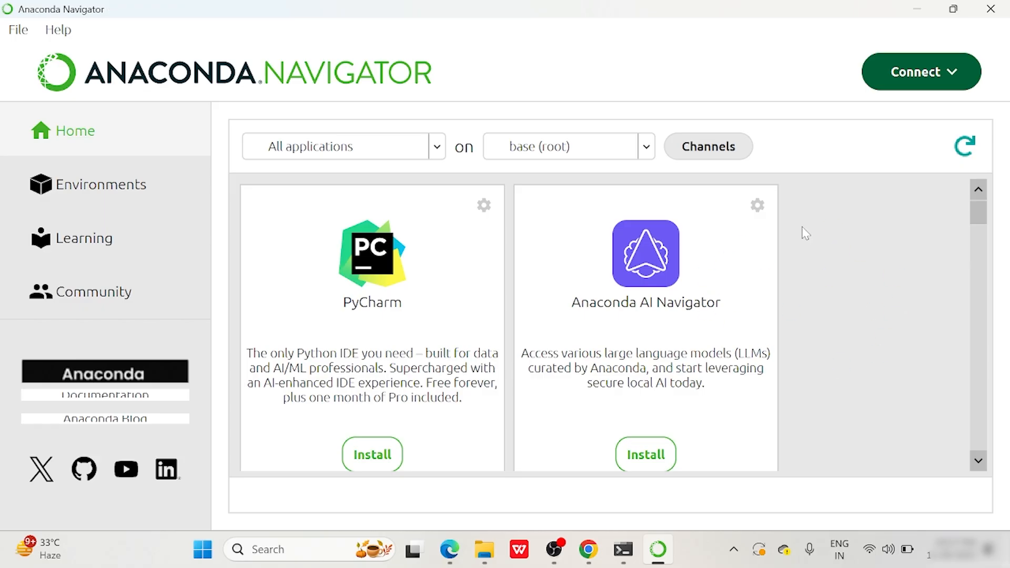
# Scroll the Home application tiles down to the Jupyter Notebook 7.3.2 and Qt Console row.
pyautogui.scroll(-10, 805, 232)
pyautogui.scroll(5, 801, 232)
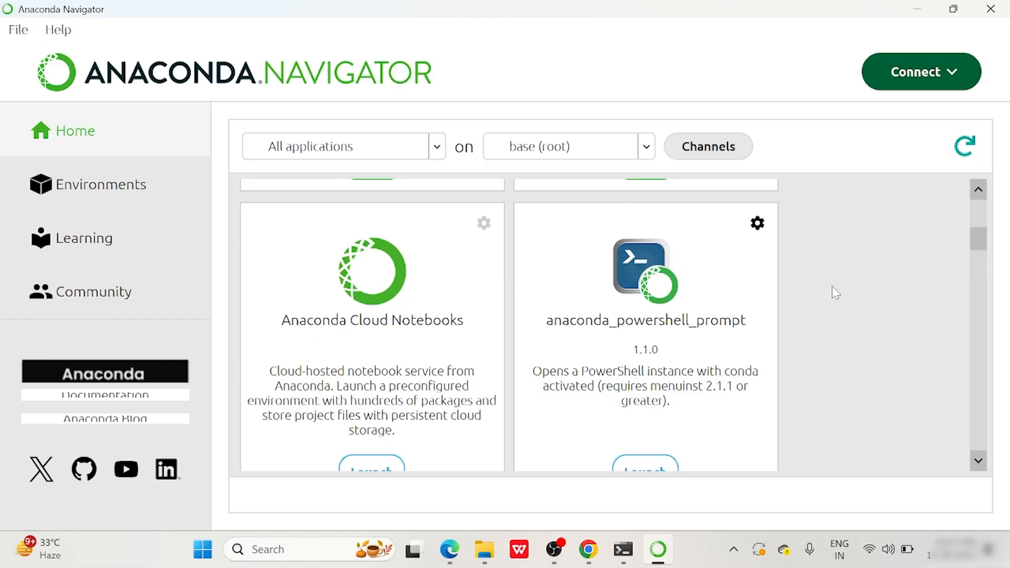
pyautogui.scroll(-3, 849, 291)
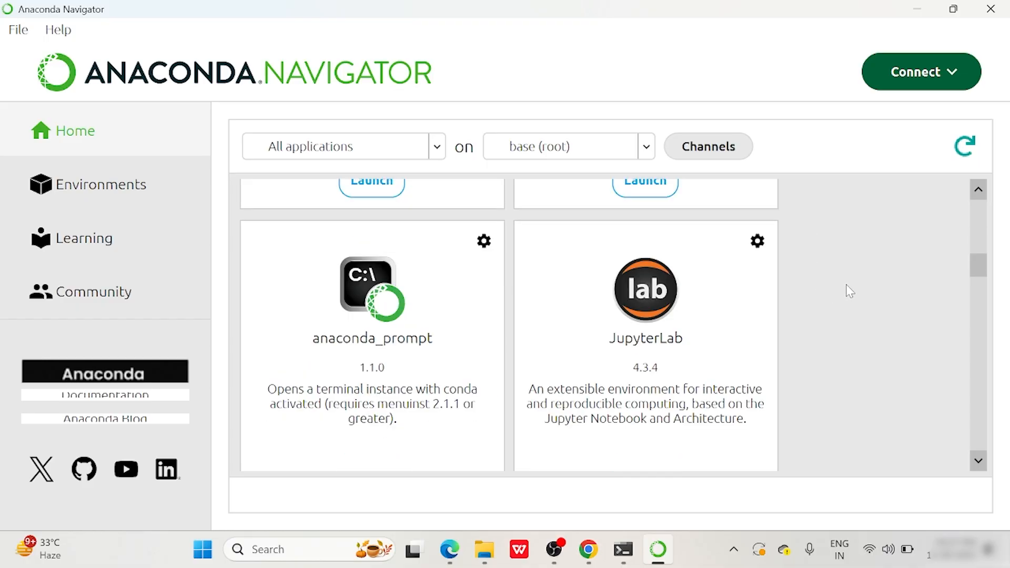
pyautogui.scroll(-3, 847, 291)
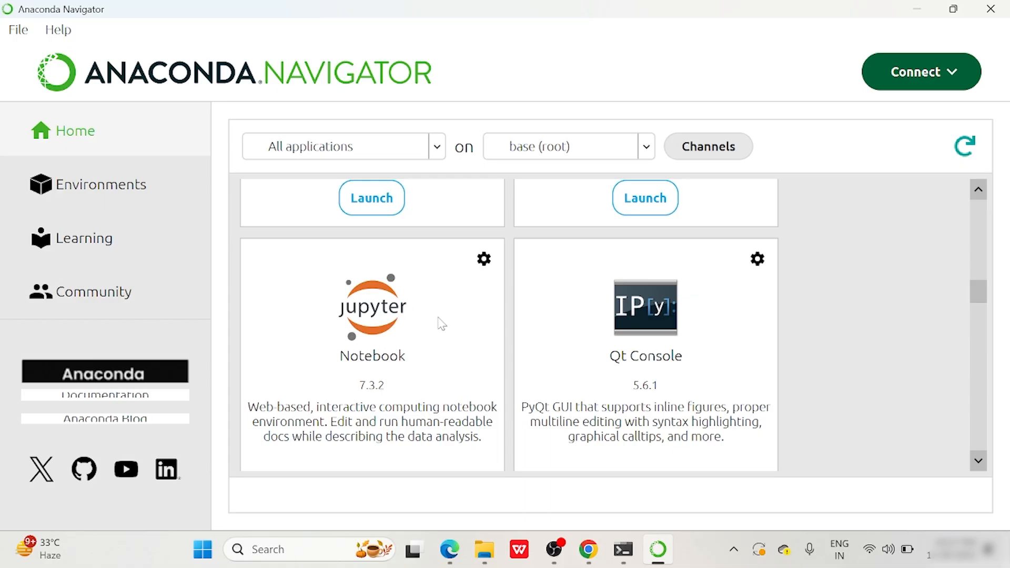
pyautogui.scroll(-3, 549, 334)
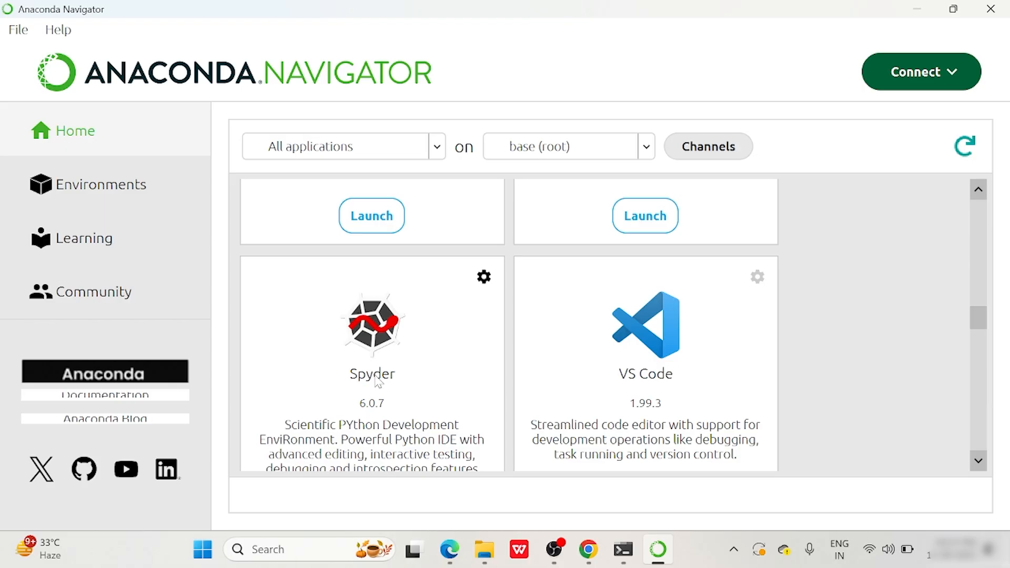
pyautogui.scroll(-3, 667, 353)
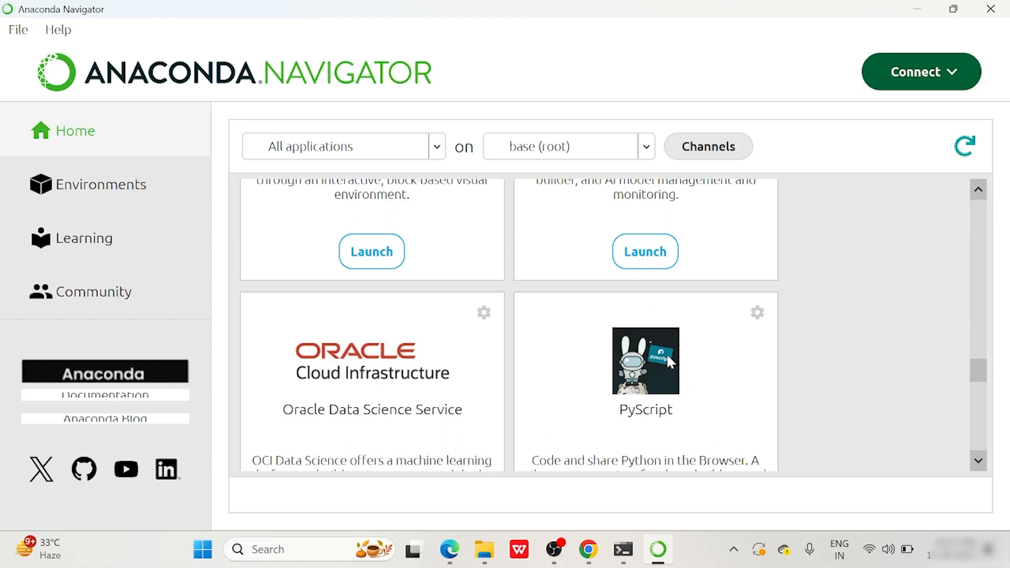
pyautogui.scroll(-3, 446, 384)
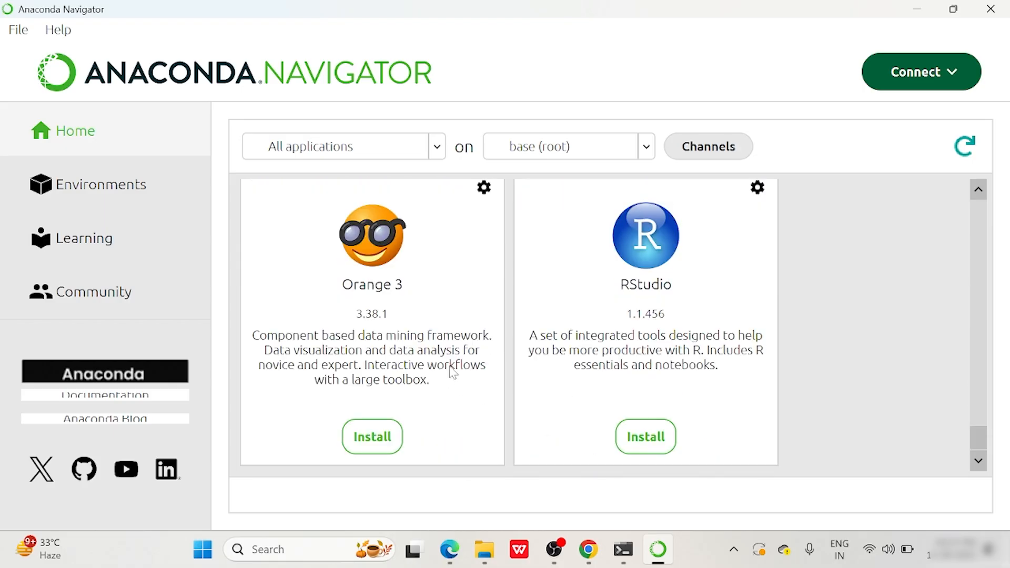
pyautogui.scroll(10, 454, 372)
pyautogui.scroll(-4, 454, 372)
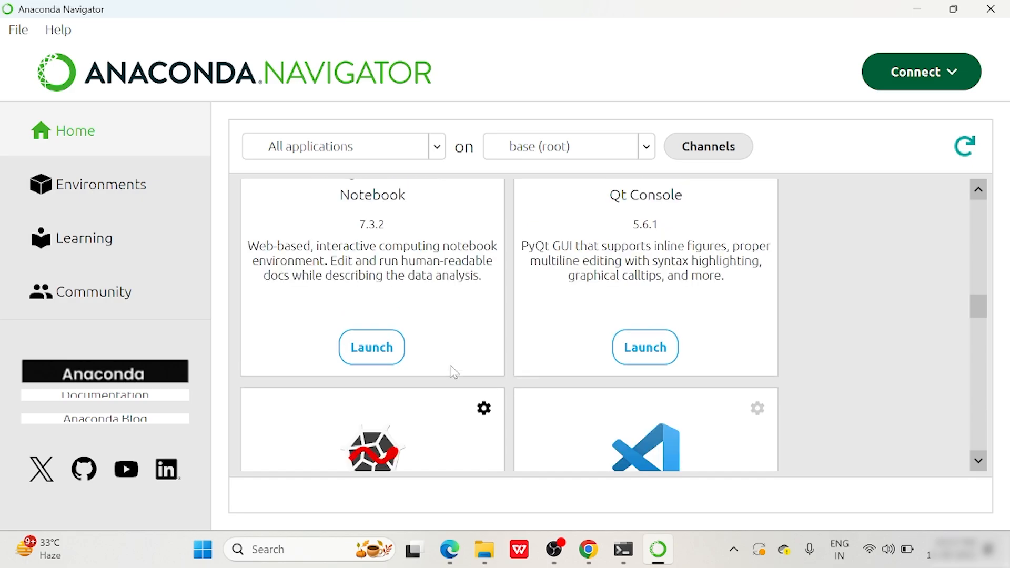
pyautogui.scroll(3, 453, 372)
pyautogui.scroll(-3, 454, 372)
pyautogui.scroll(3, 454, 372)
pyautogui.scroll(-3, 447, 376)
# Launch Jupyter Notebook, always opening its .html page with Google Chrome.
pyautogui.click(368, 356)
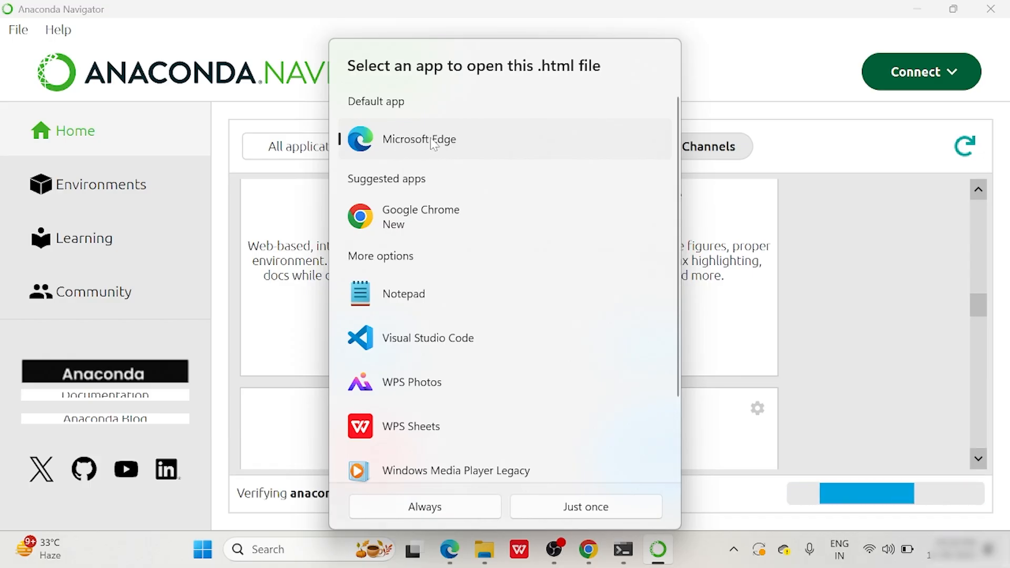
pyautogui.click(426, 217)
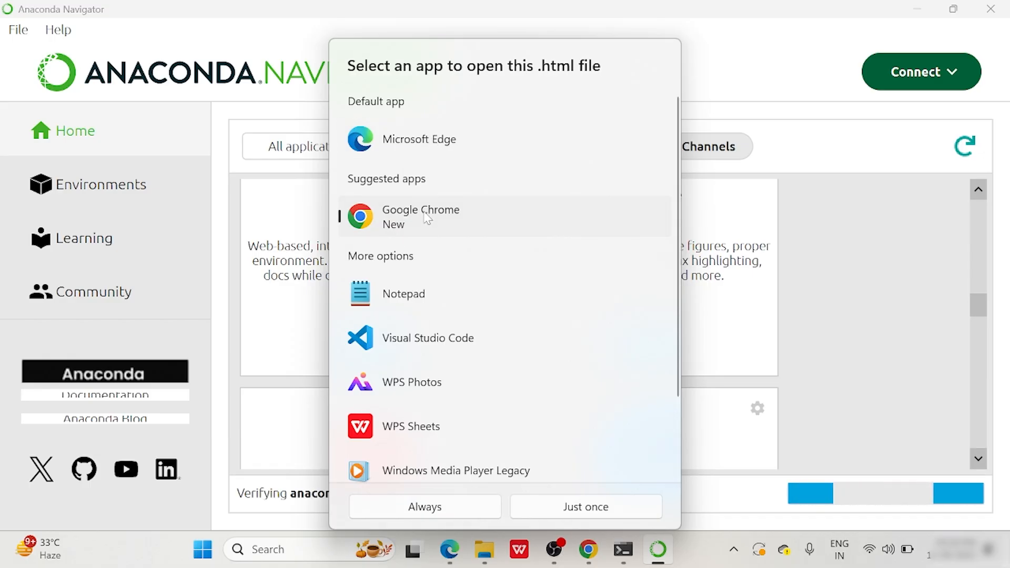
pyautogui.click(426, 506)
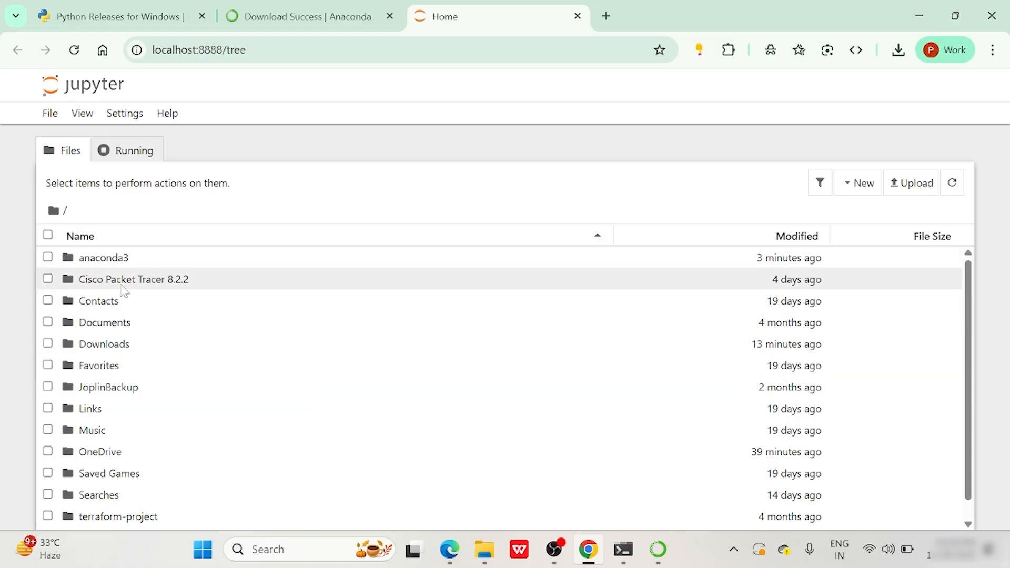
pyautogui.moveTo(124, 278)
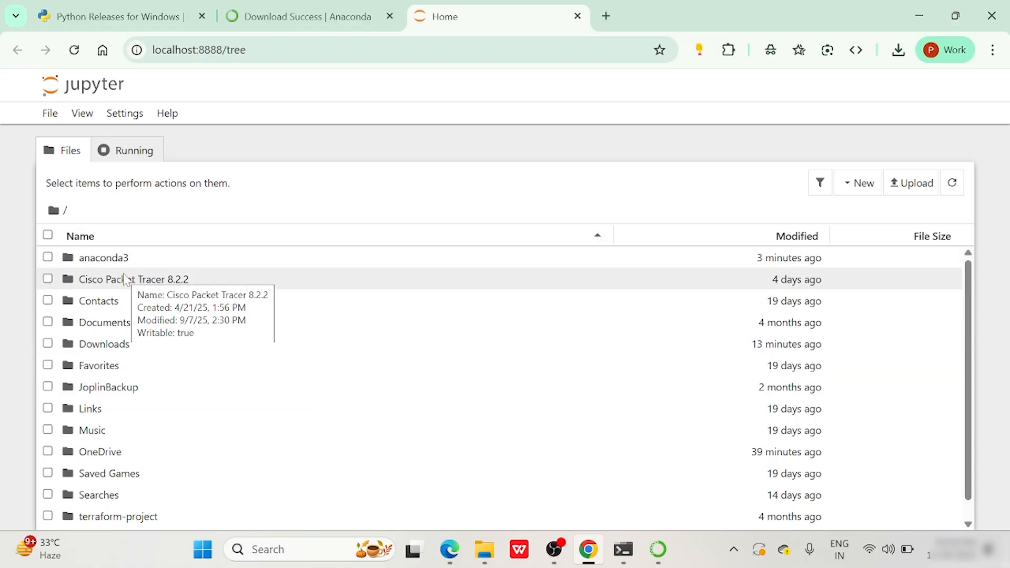
pyautogui.scroll(-1, 105, 394)
pyautogui.scroll(1, 116, 392)
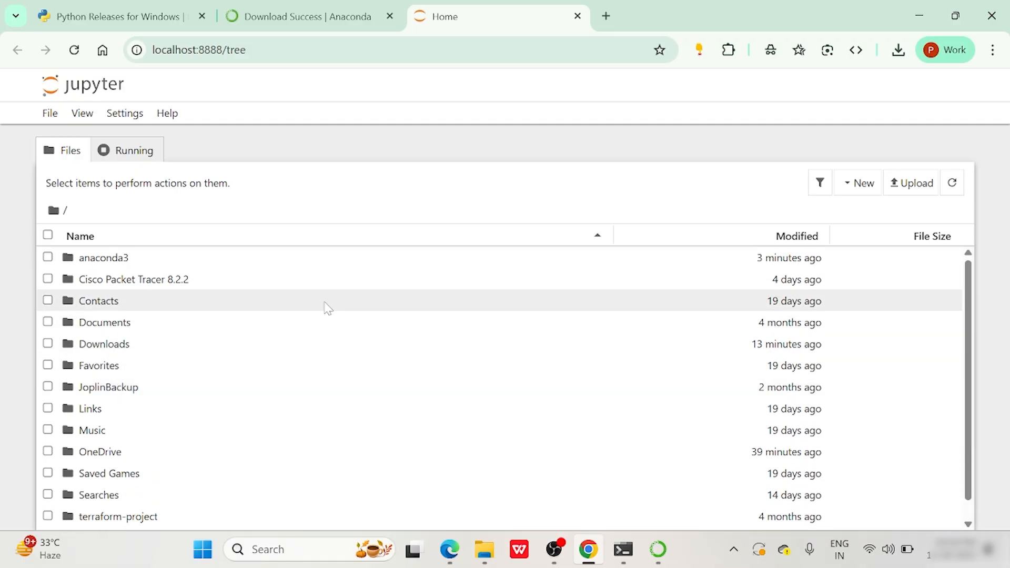
pyautogui.moveTo(325, 307)
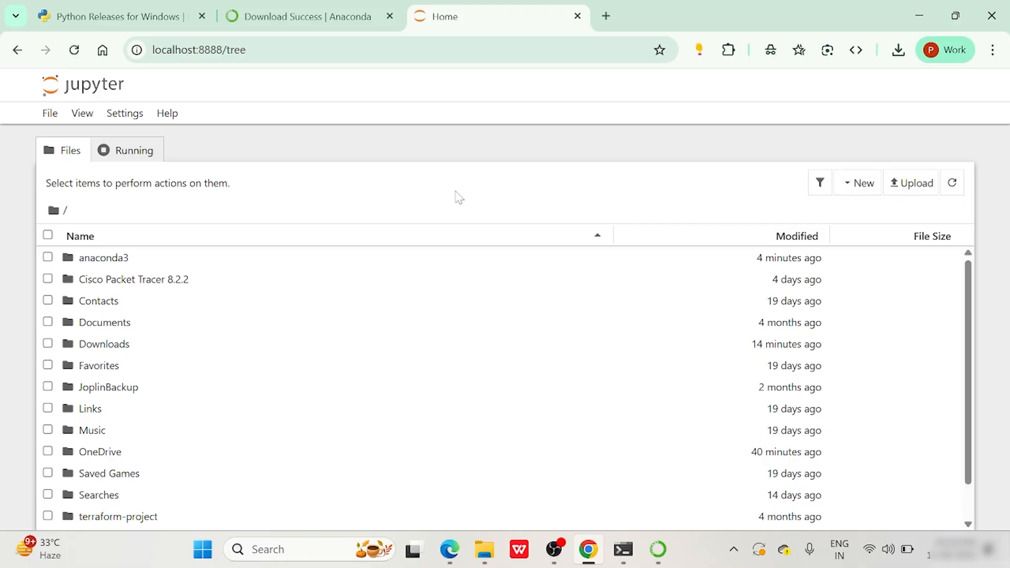
# Create a new folder named Python in the Jupyter home directory and open it.
pyautogui.click(853, 184)
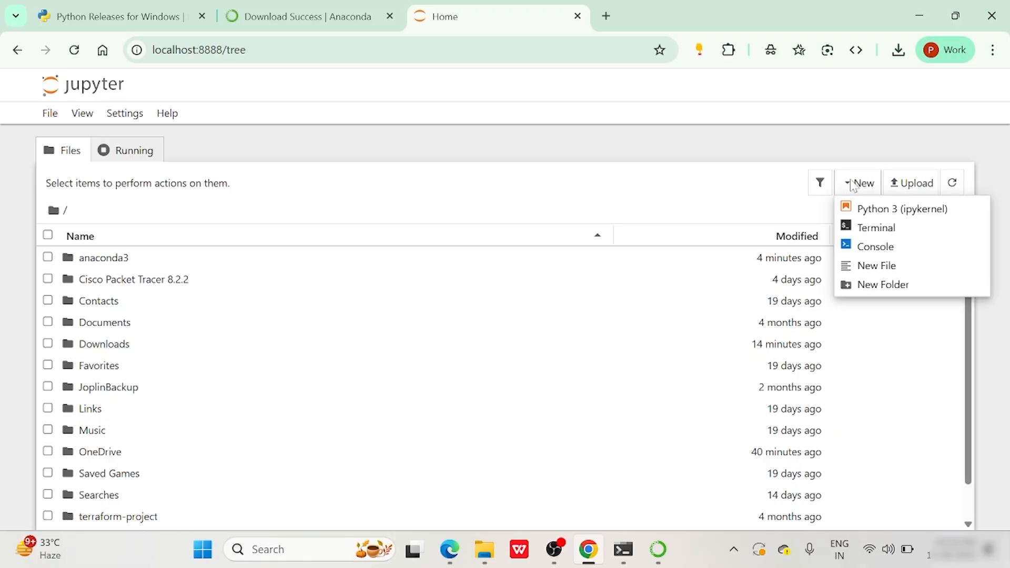
pyautogui.click(865, 285)
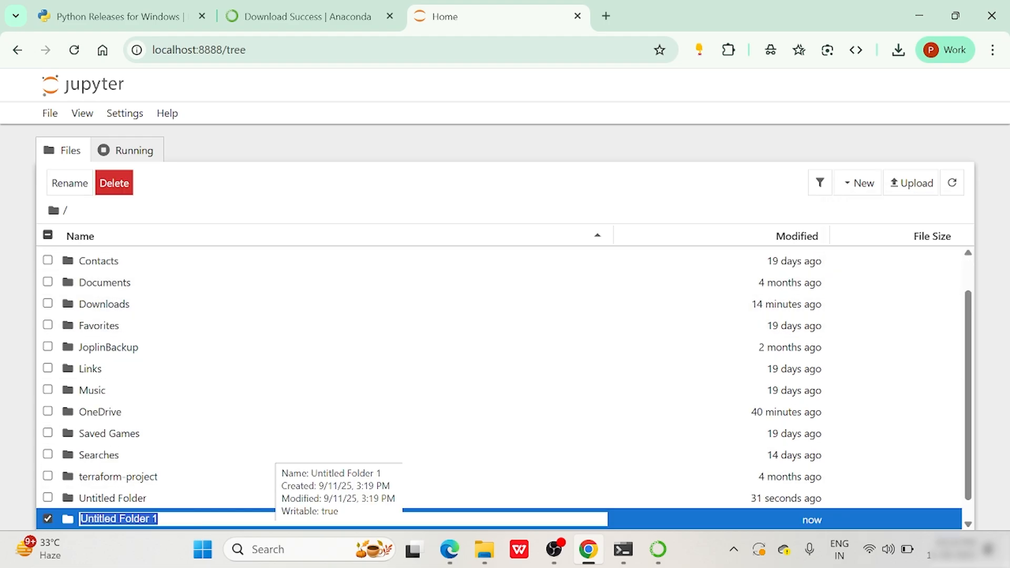
pyautogui.write('Python')
pyautogui.press('Return')
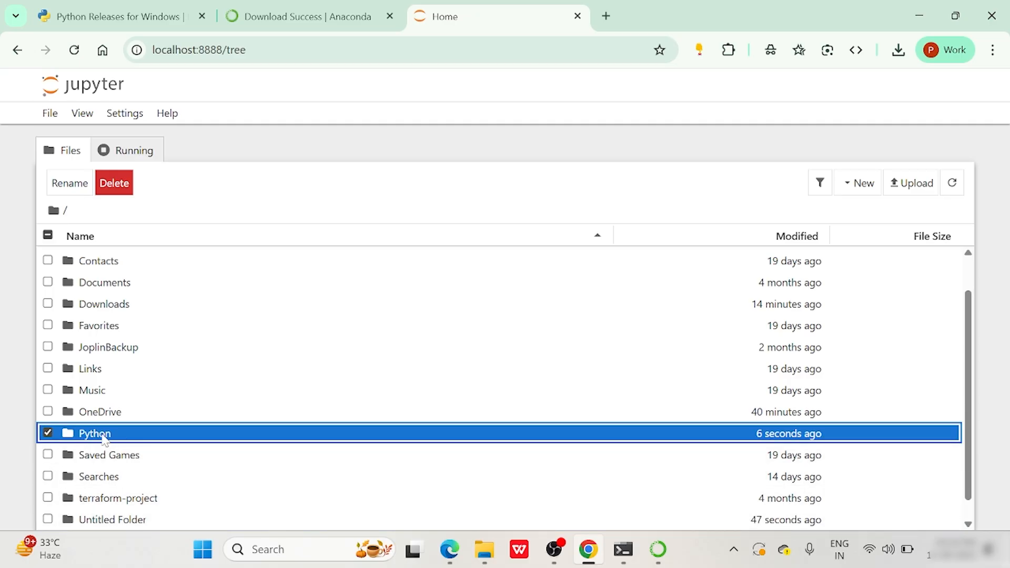
pyautogui.doubleClick(106, 435)
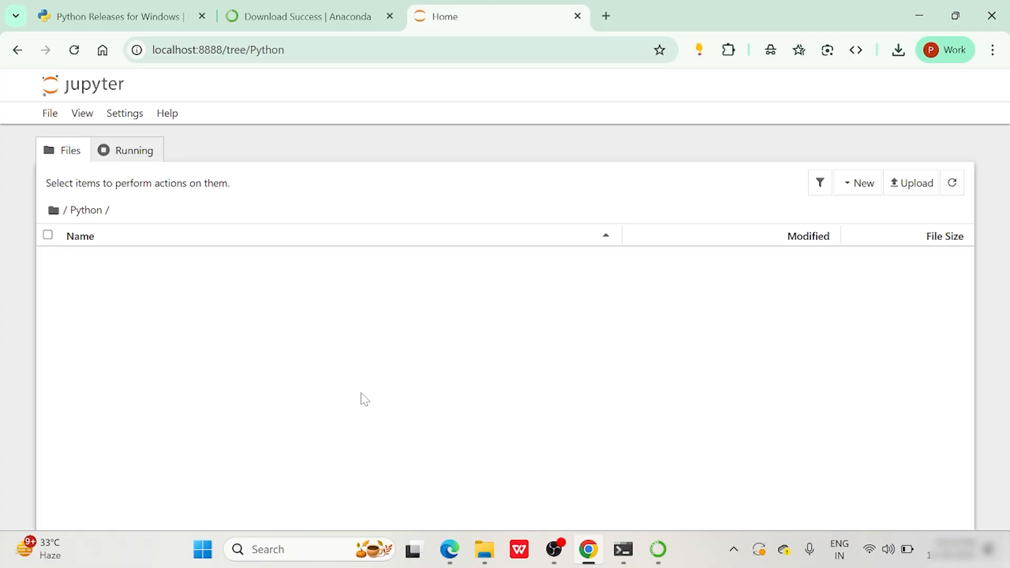
# Create a Python 3 (ipykernel) notebook in the Python folder and rename it Python.
pyautogui.click(876, 179)
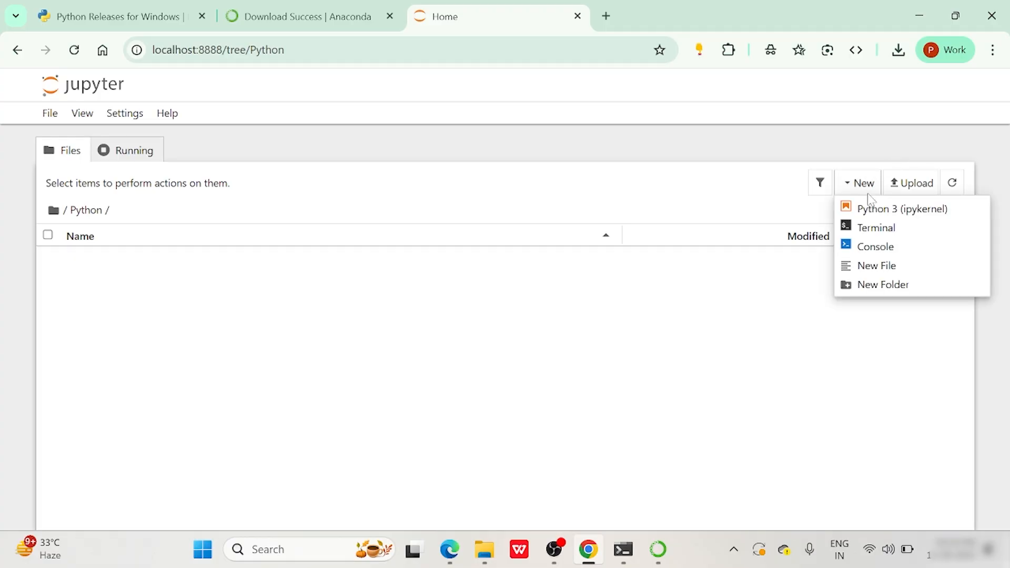
pyautogui.click(905, 209)
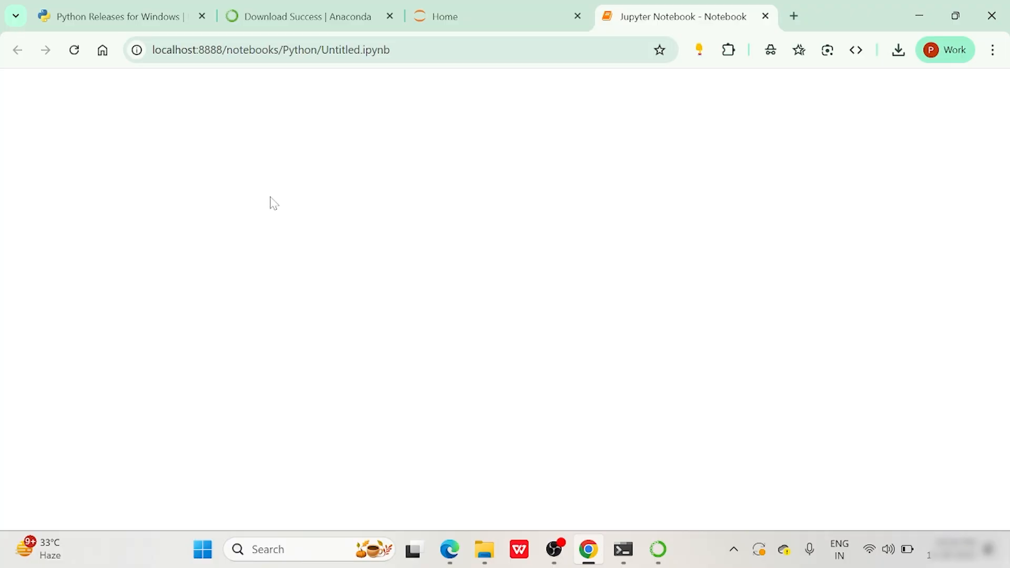
pyautogui.click(520, 11)
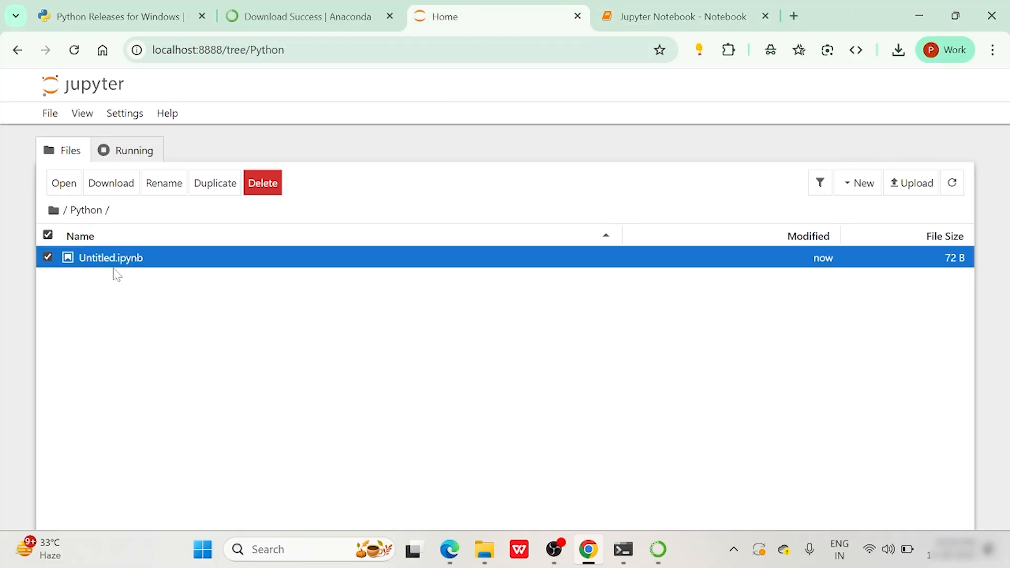
pyautogui.click(643, 19)
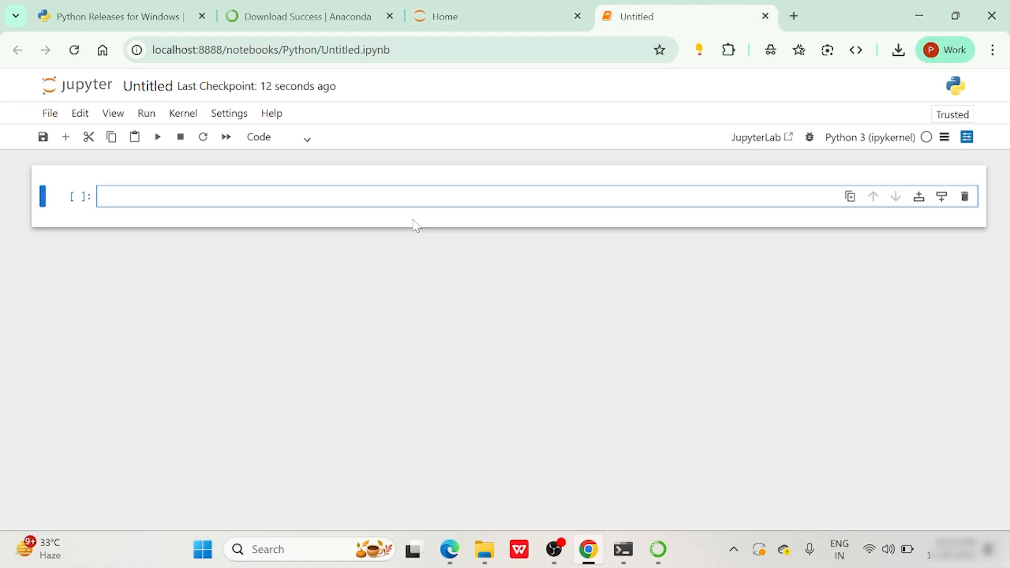
pyautogui.click(149, 90)
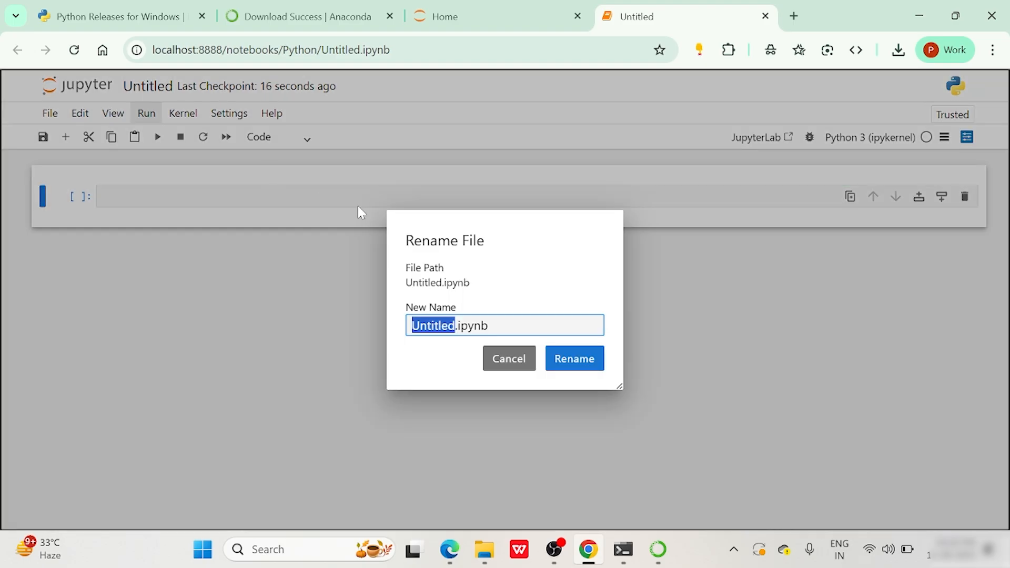
pyautogui.write('Python')
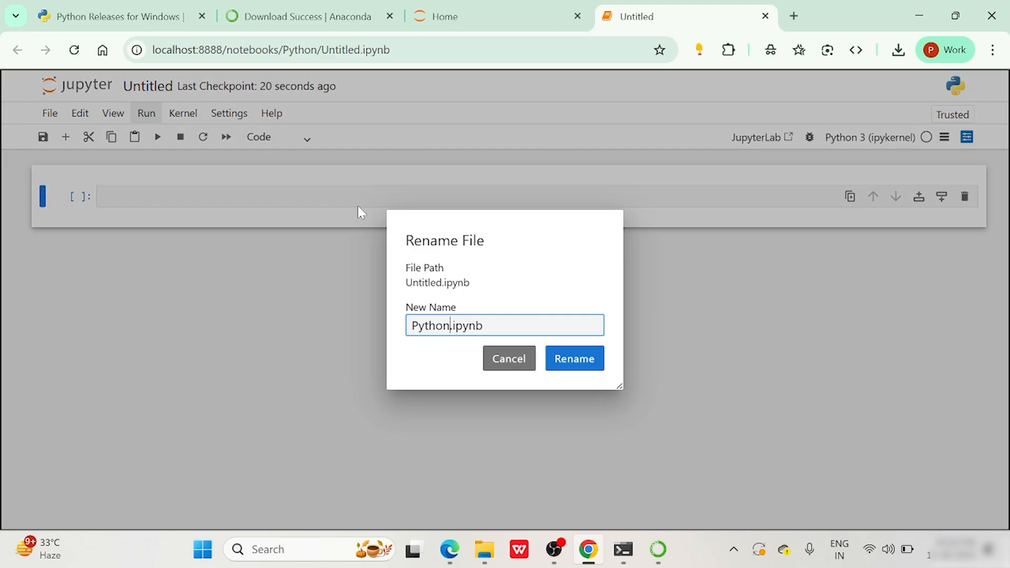
pyautogui.click(572, 354)
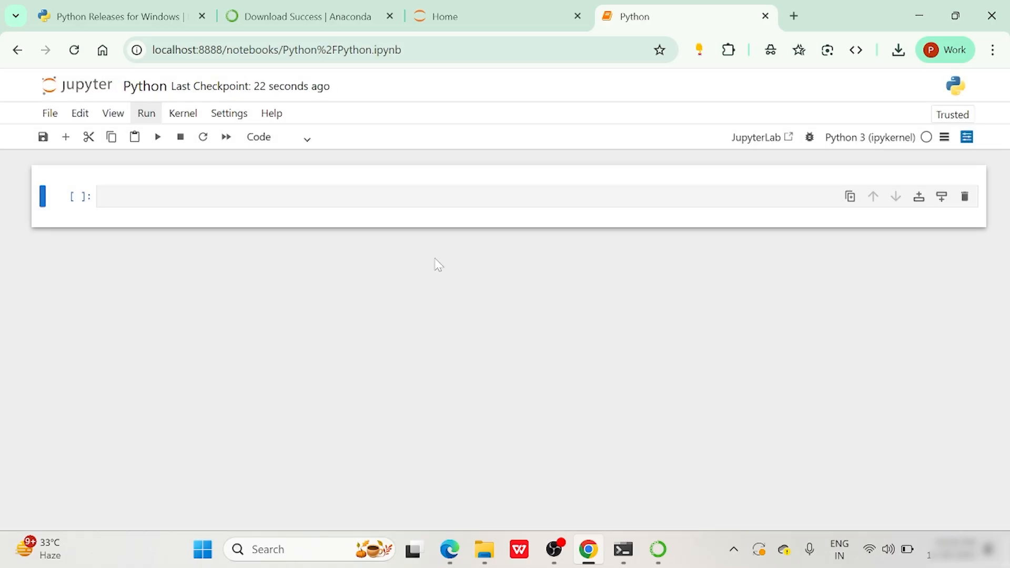
# Add empty code cells with the + toolbar button and the Esc, B shortcut, totalling eight cells.
pyautogui.click(416, 203)
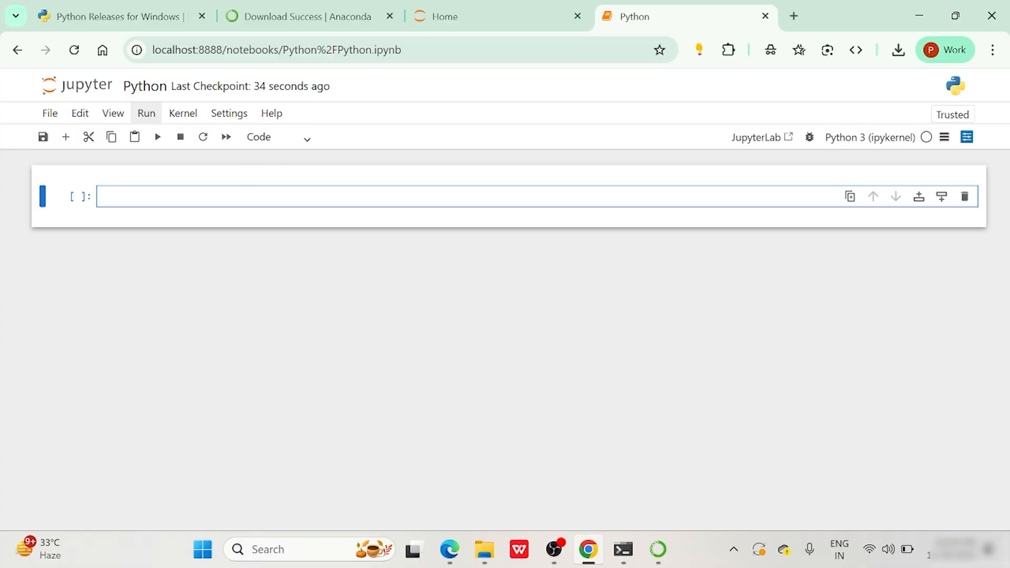
pyautogui.click(64, 144)
pyautogui.click(64, 144)
pyautogui.click(64, 145)
pyautogui.click(65, 144)
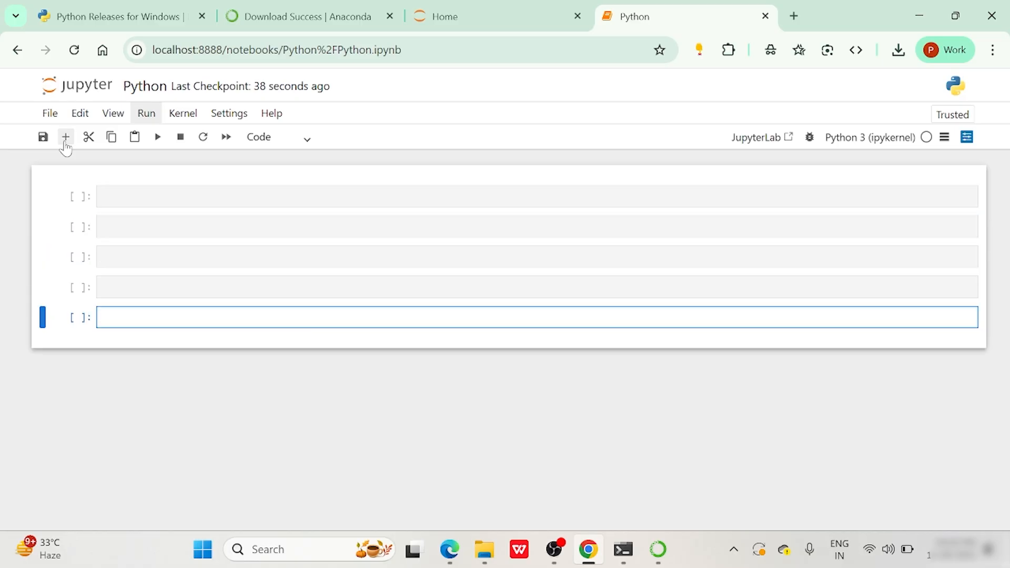
pyautogui.click(64, 144)
pyautogui.click(126, 227)
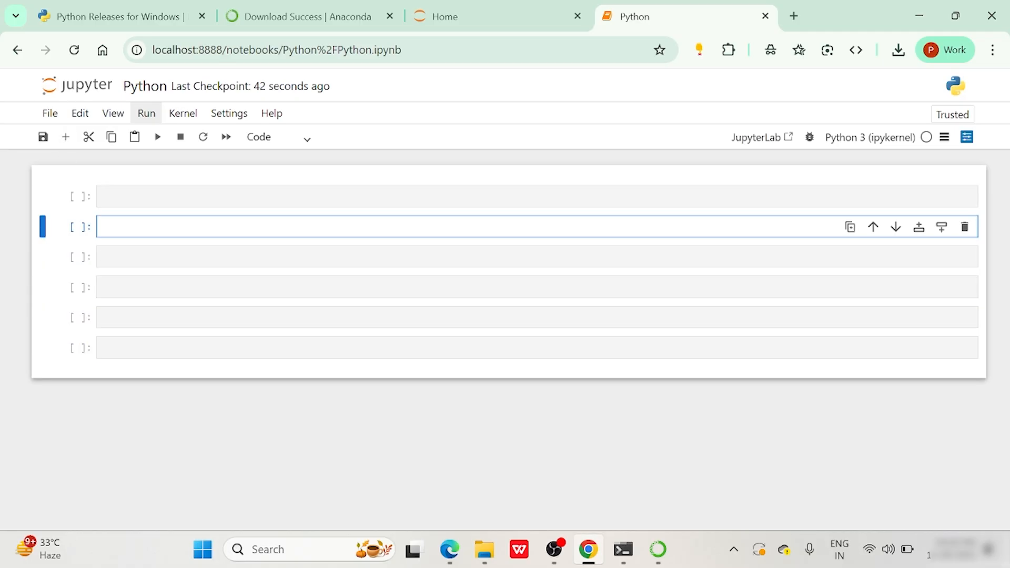
pyautogui.write('Esc B')
pyautogui.press('Escape')
pyautogui.press('b')
pyautogui.press('b')
pyautogui.press('b')
pyautogui.press('b')
pyautogui.press('b')
pyautogui.press('b')
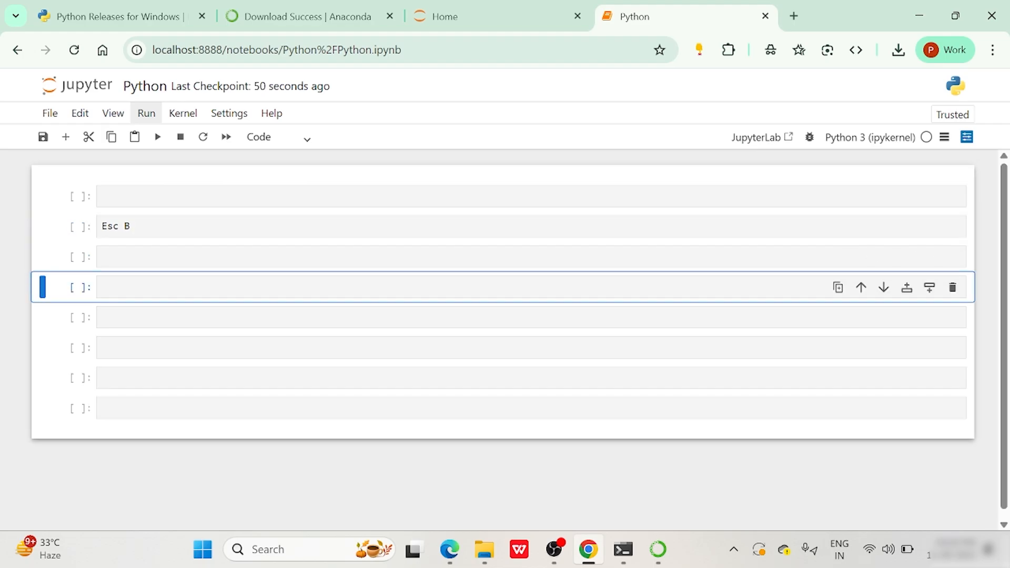
# Clear the stray 'Esc B' text, then run print('Hello, Python for Data Science!') in the first cell.
pyautogui.click(131, 226)
pyautogui.press('BackSpace')
pyautogui.press('BackSpace')
pyautogui.press('BackSpace')
pyautogui.press('BackSpace')
pyautogui.press('BackSpace')
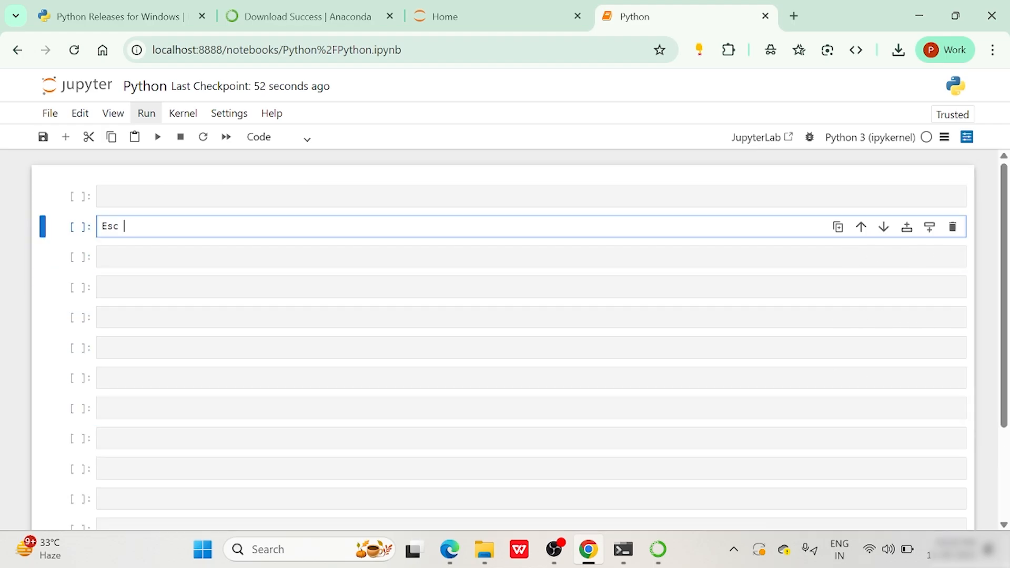
pyautogui.click(157, 197)
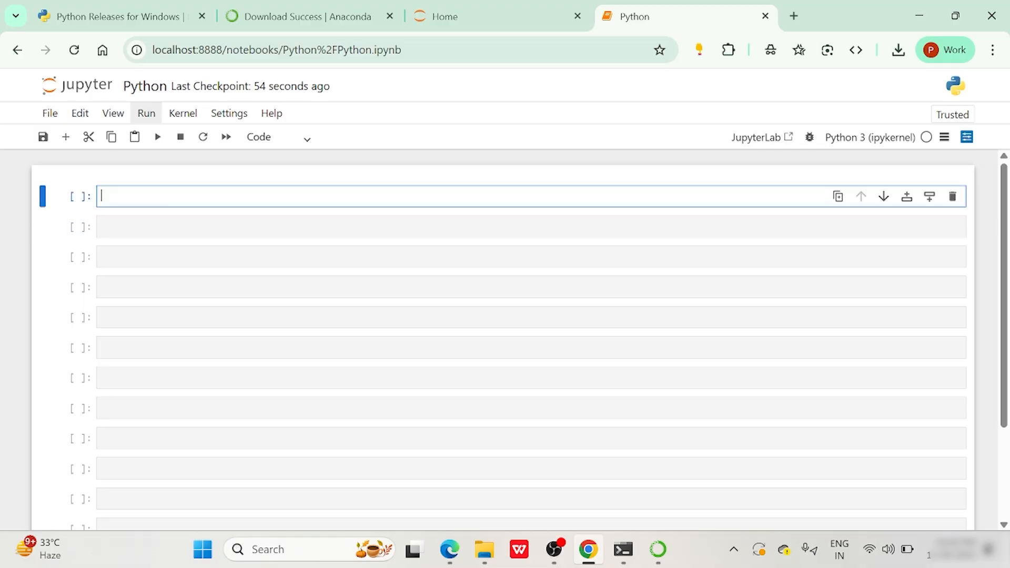
pyautogui.write("print(')")
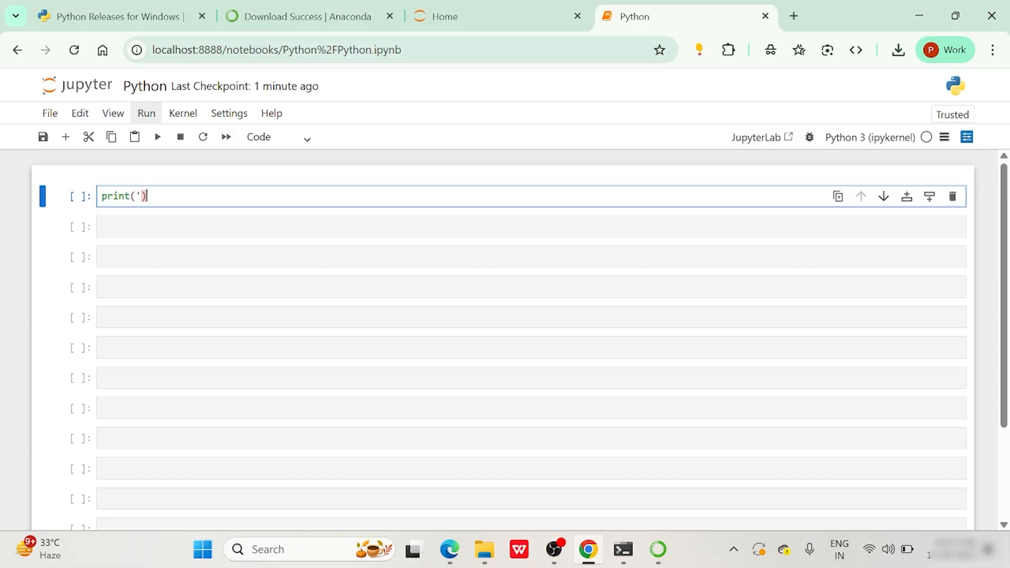
pyautogui.press('Left')
pyautogui.write("'")
pyautogui.press('Left')
pyautogui.write('Hello, ')
pyautogui.write('Python for')
pyautogui.write(' Data Scien')
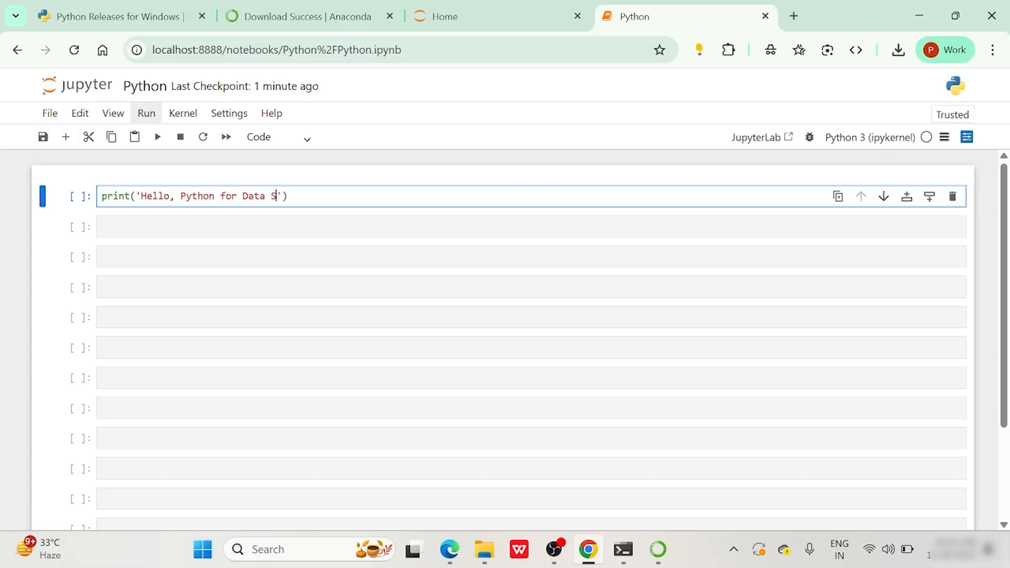
pyautogui.write('ce!')
pyautogui.hotkey('shift', 'Return')
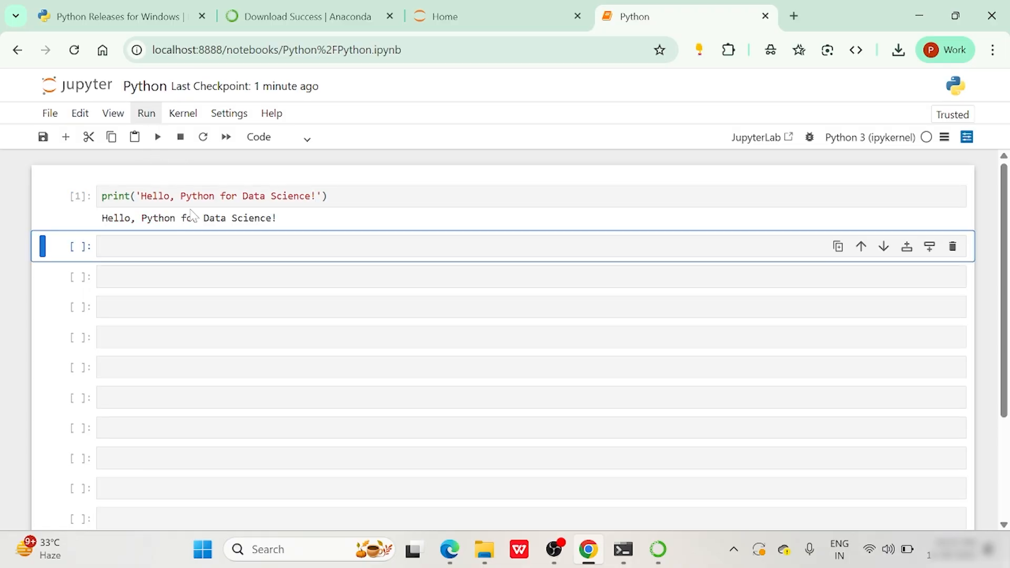
pyautogui.click(394, 196)
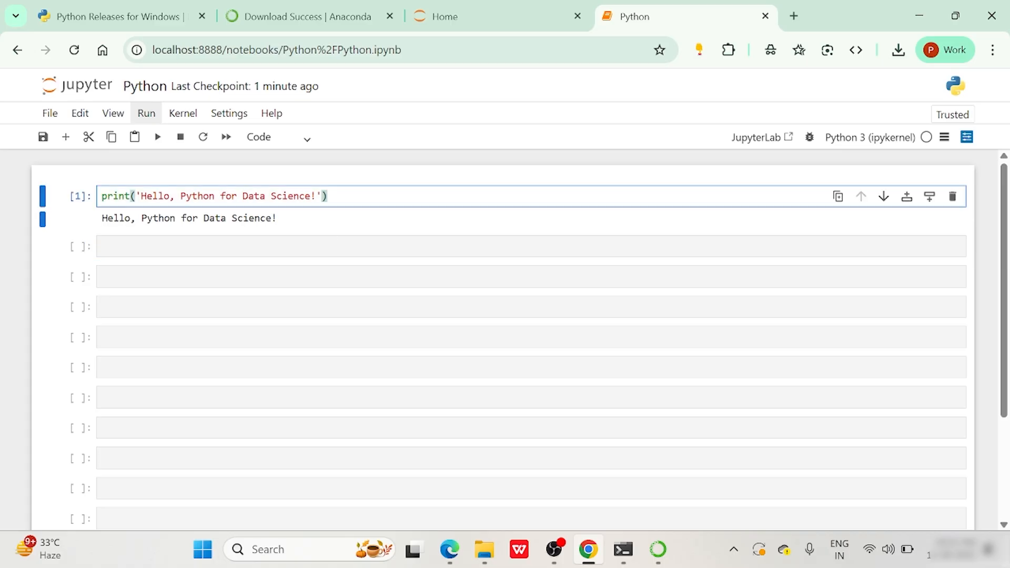
pyautogui.click(394, 246)
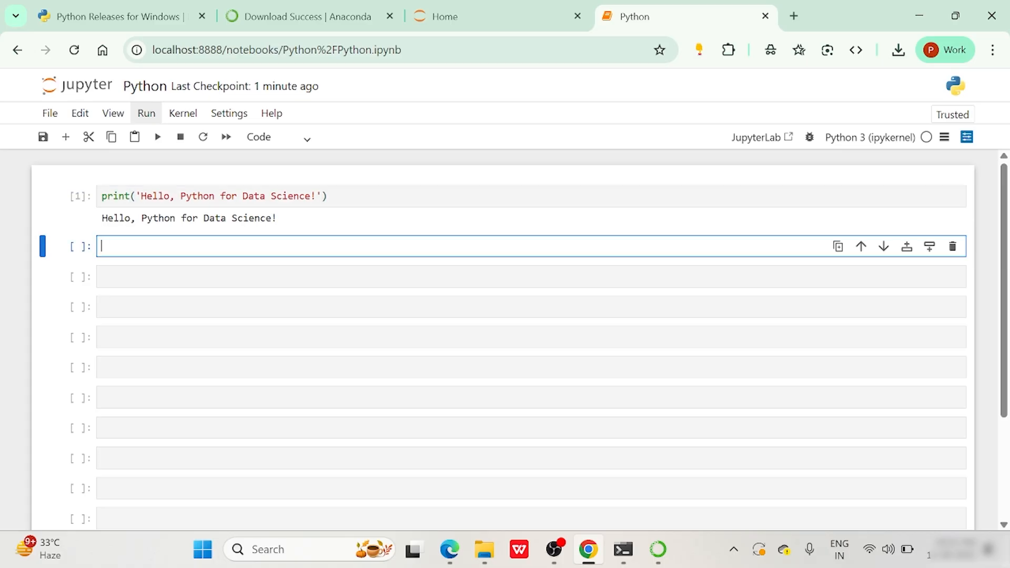